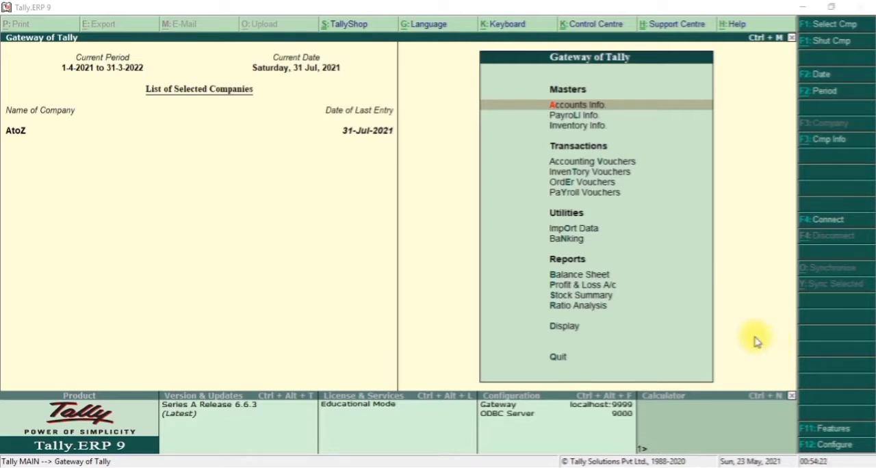
Start creating a single ledger and name it Audit Fees, leaving the alias blank.
{"action": "left_click", "coordinate": [721, 269]}
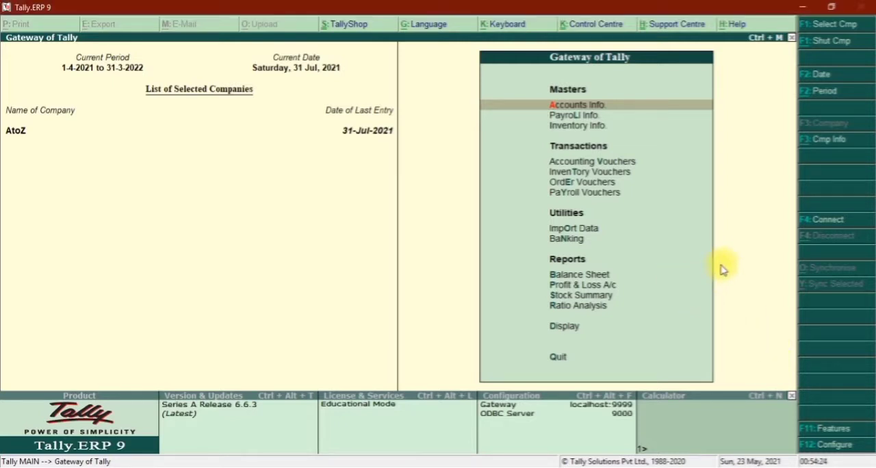
{"action": "key", "text": "Return"}
{"action": "key", "text": "l"}
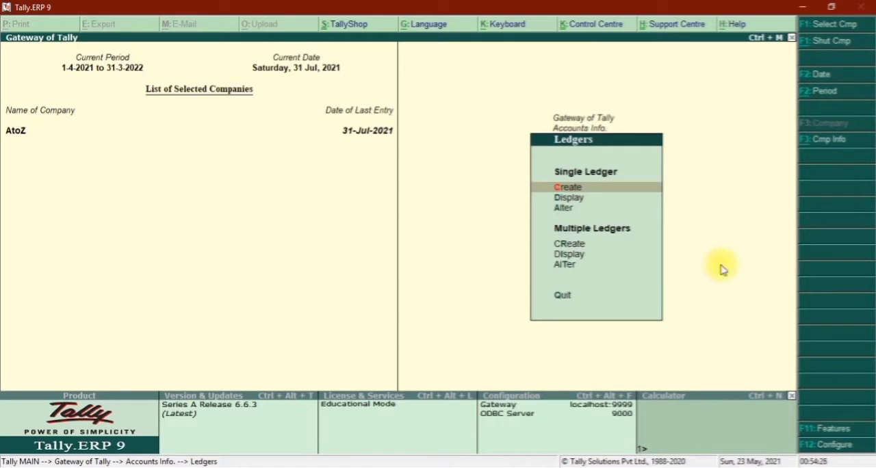
{"action": "key", "text": "Return"}
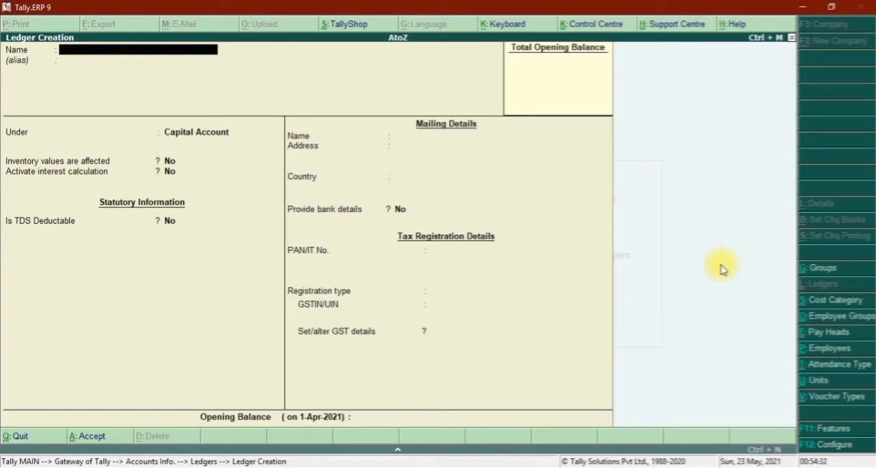
{"action": "type", "text": "Audit Fees"}
{"action": "key", "text": "Return"}
{"action": "key", "text": "Return"}
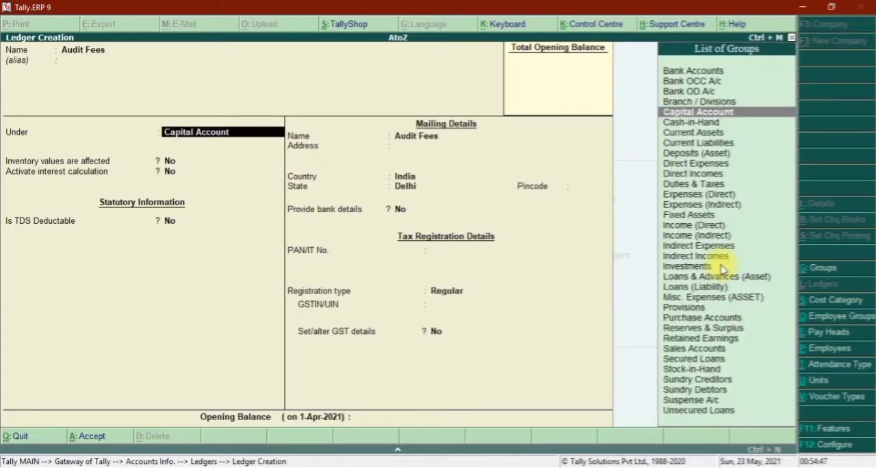
Place the Audit Fees ledger under Indirect Expenses and accept the default ledger type, payroll, interest and GST settings.
{"action": "type", "text": "Indi"}
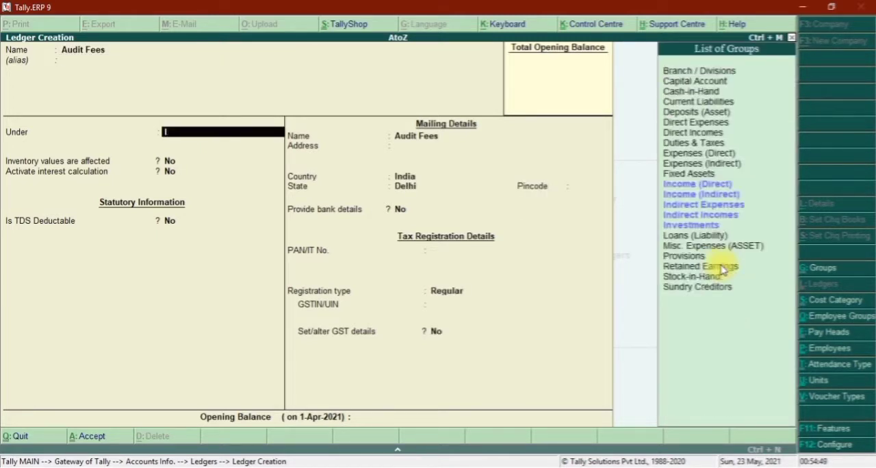
{"action": "key", "text": "Down"}
{"action": "key", "text": "Down"}
{"action": "key", "text": "Up"}
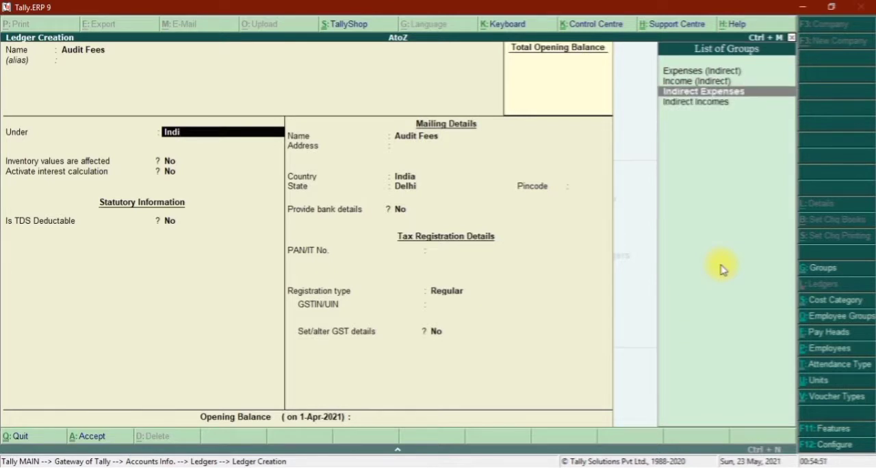
{"action": "key", "text": "Return"}
{"action": "key", "text": "Return"}
{"action": "key", "text": "Return"}
{"action": "key", "text": "Return"}
{"action": "key", "text": "Return"}
{"action": "key", "text": "Return"}
{"action": "key", "text": "Return"}
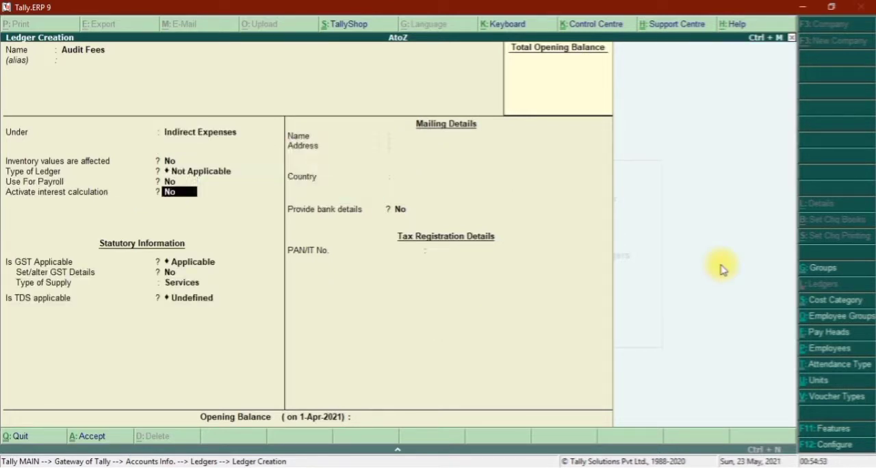
Set TDS to Applicable for the Audit Fees ledger and start a new category for its nature of payment.
{"action": "key", "text": "Return"}
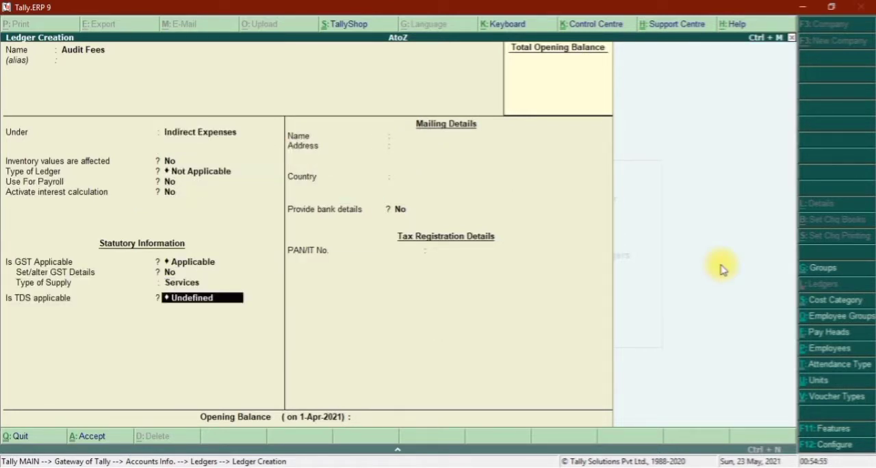
{"action": "type", "text": "A"}
{"action": "key", "text": "Return"}
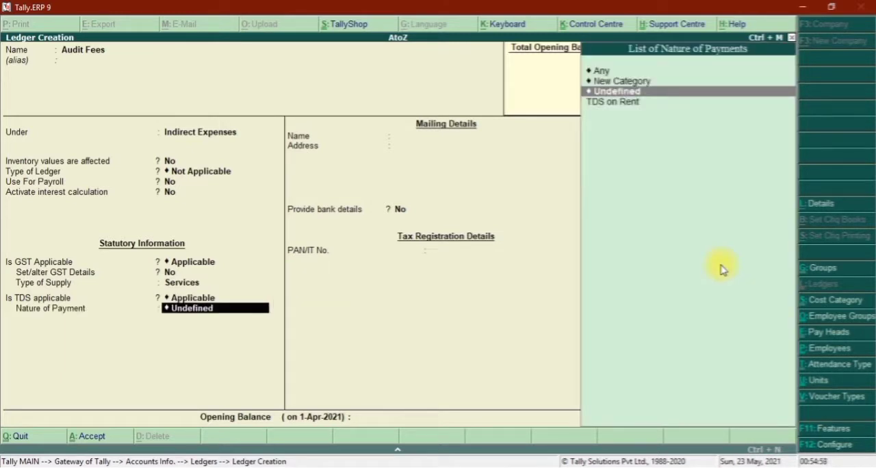
{"action": "key", "text": "Up"}
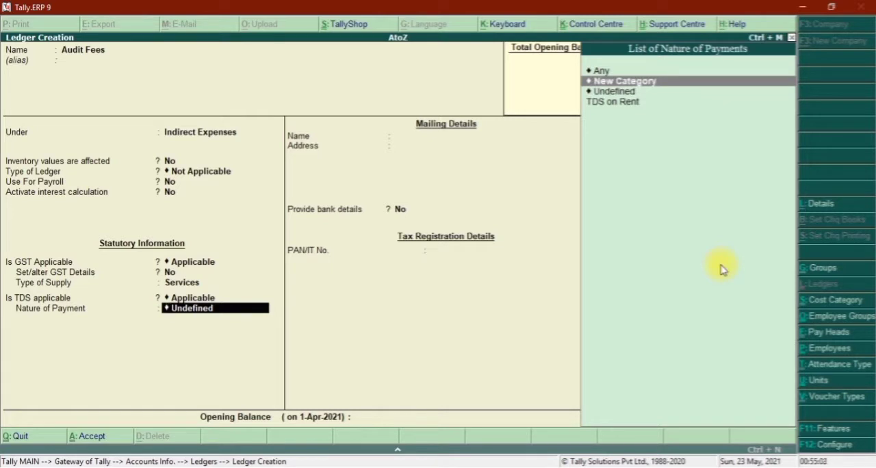
{"action": "key", "text": "Return"}
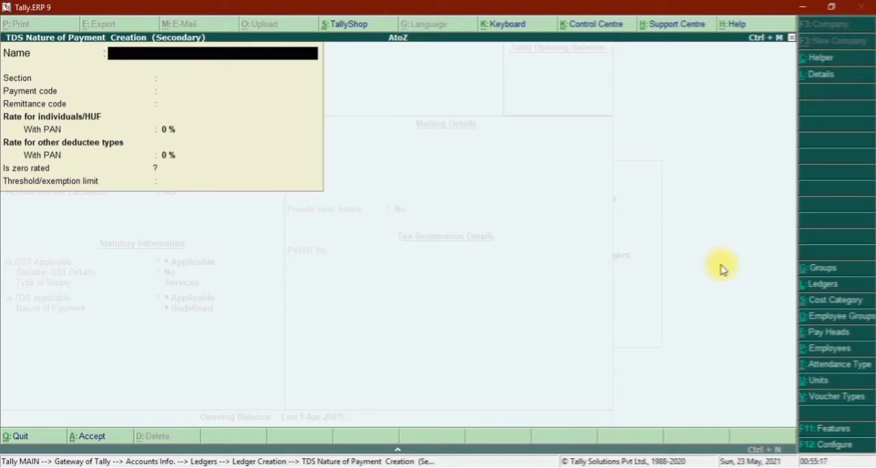
Name the nature of payment TDS on Professional Fees and set its section to 194J, leaving the payment and remittance codes blank.
{"action": "type", "text": "TDS on Professio"}
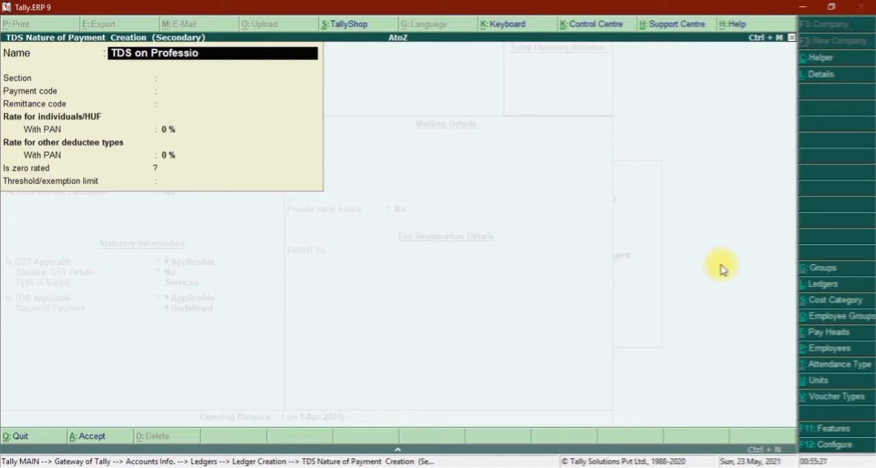
{"action": "type", "text": "nal Fees"}
{"action": "key", "text": "Return"}
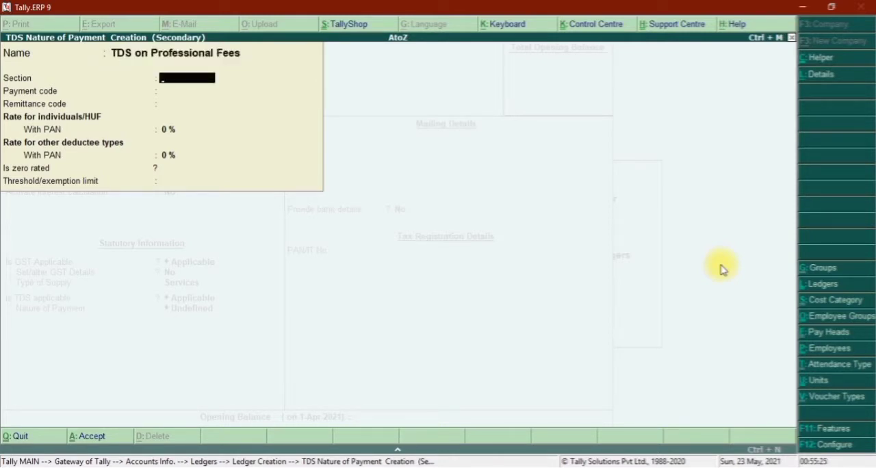
{"action": "type", "text": "194J"}
{"action": "key", "text": "Return"}
{"action": "key", "text": "Return"}
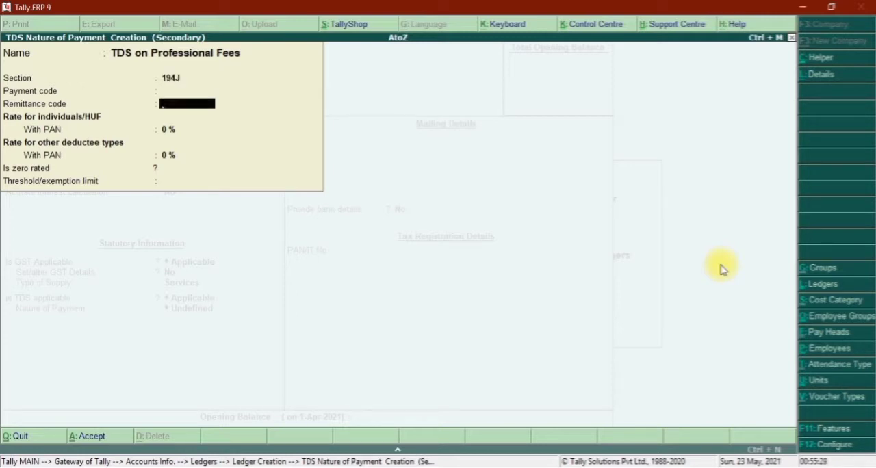
{"action": "key", "text": "Return"}
Set the with-PAN rates to 10% and the threshold limit to 30000, and save the nature of payment.
{"action": "type", "text": "100"}
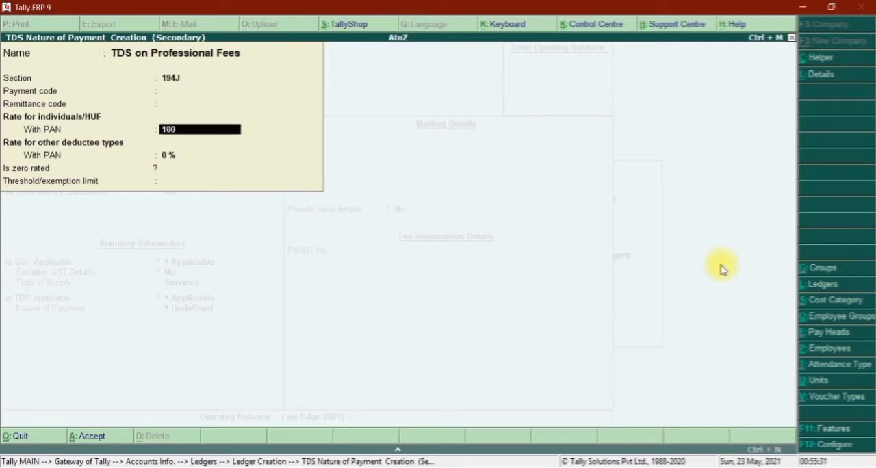
{"action": "key", "text": "BackSpace"}
{"action": "key", "text": "Return"}
{"action": "key", "text": "Return"}
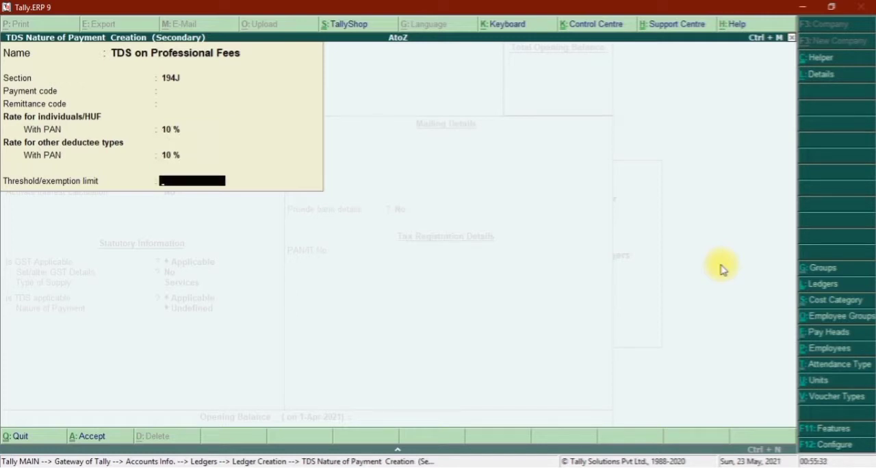
{"action": "type", "text": "30000"}
{"action": "key", "text": "Return"}
Accept the default bank details and tax registration settings and save the Audit Fees ledger.
{"action": "key", "text": "Return"}
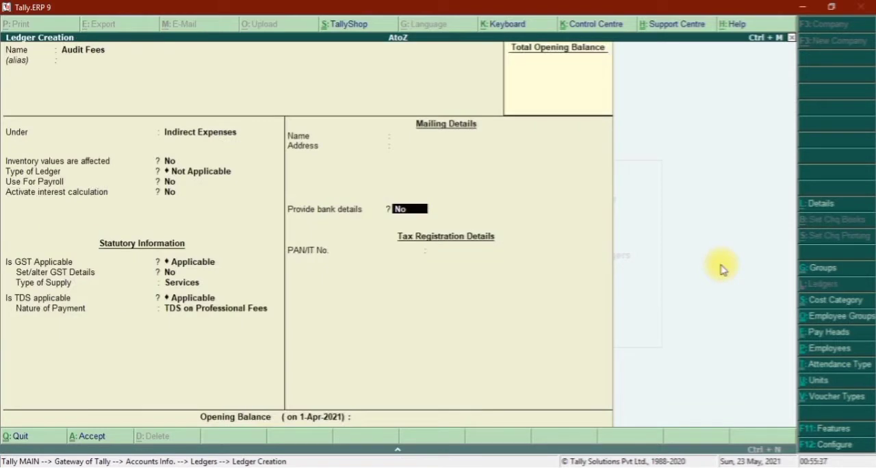
{"action": "key", "text": "Return"}
{"action": "key", "text": "Return"}
{"action": "key", "text": "Return"}
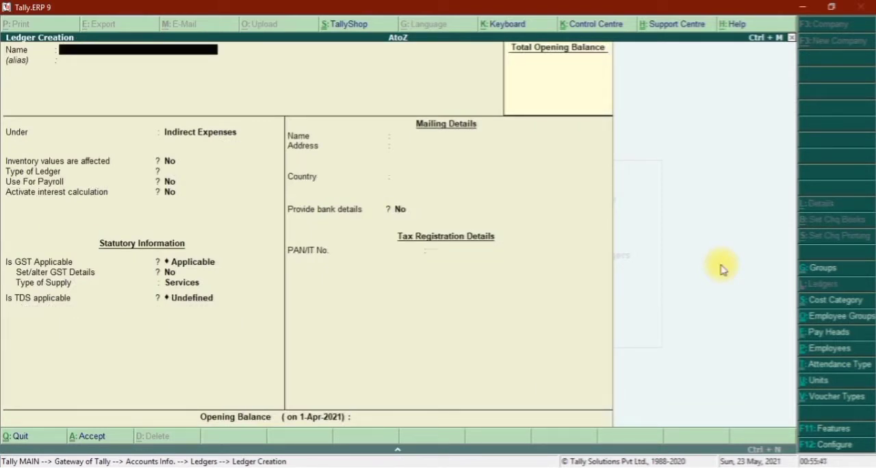
Name the next new ledger TDS on Professional Fees, leaving the alias blank.
{"action": "type", "text": "TDS on Professional Fees"}
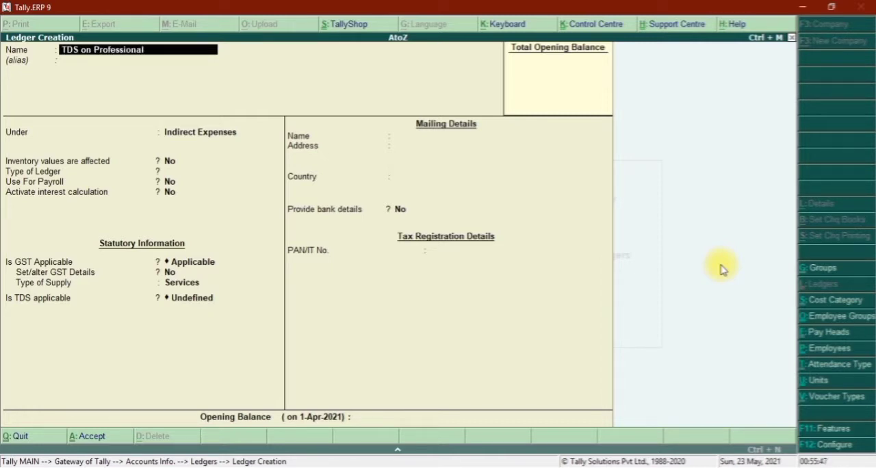
{"action": "key", "text": "Return"}
{"action": "key", "text": "Return"}
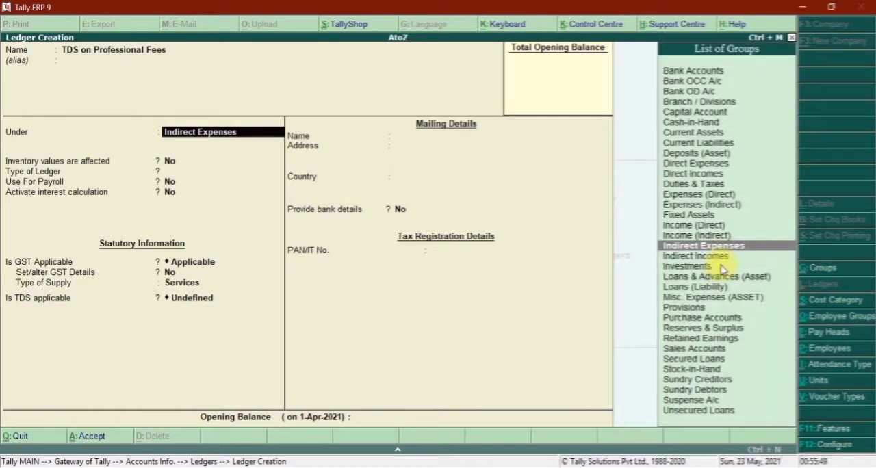
Place the TDS on Professional Fees ledger under Duties & Taxes with TDS as the type of duty/tax.
{"action": "type", "text": "Dut"}
{"action": "key", "text": "Return"}
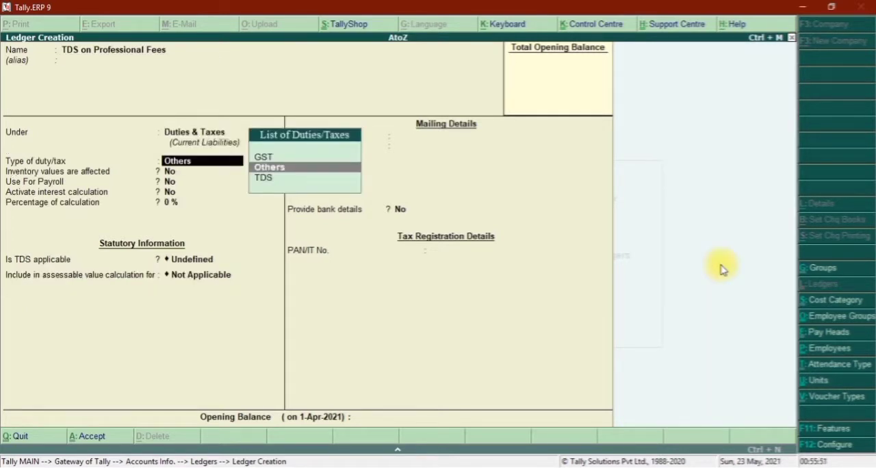
{"action": "key", "text": "Down"}
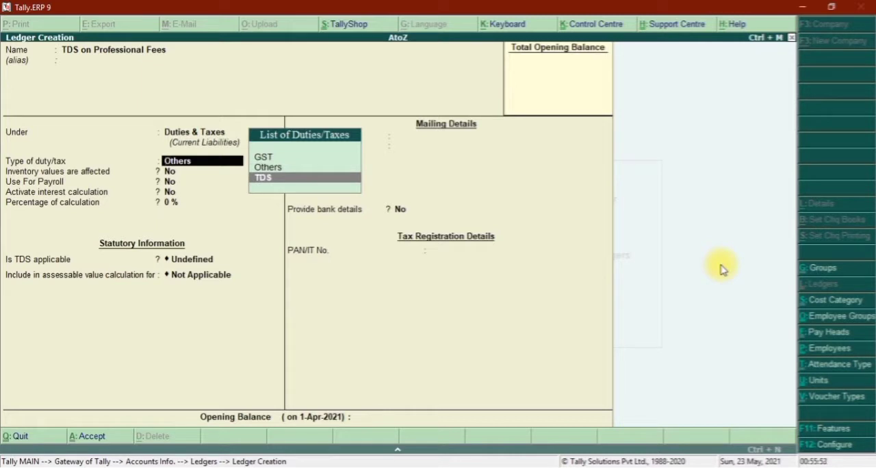
{"action": "key", "text": "Return"}
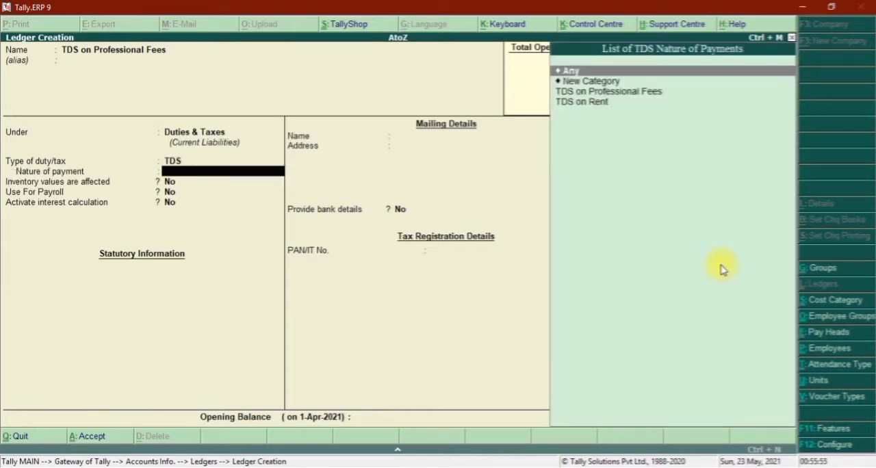
Set the ledger's nature of payment to TDS on Professional Fees and save the ledger.
{"action": "key", "text": "Down"}
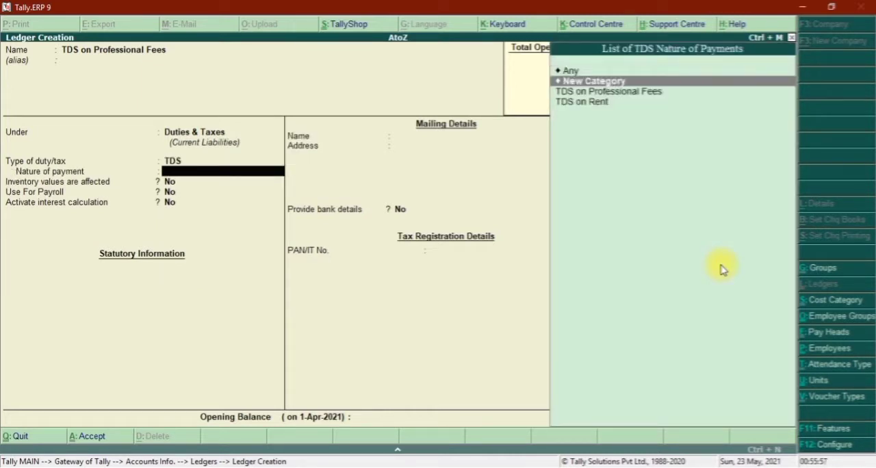
{"action": "key", "text": "Down"}
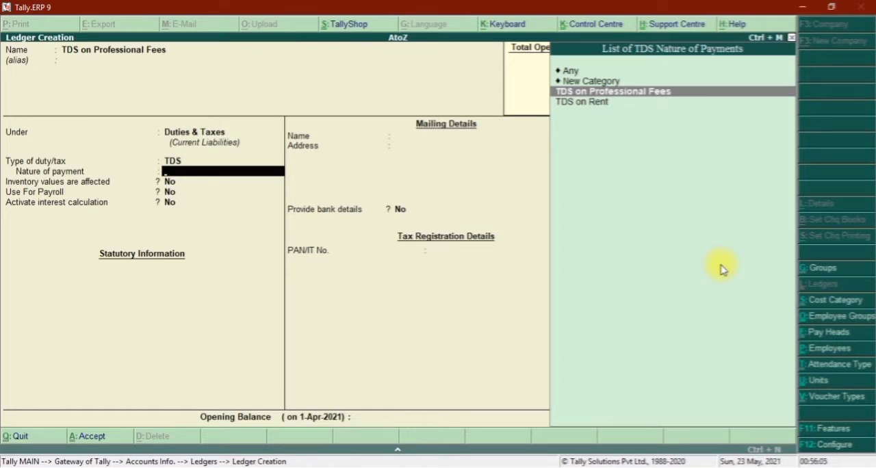
{"action": "key", "text": "Return"}
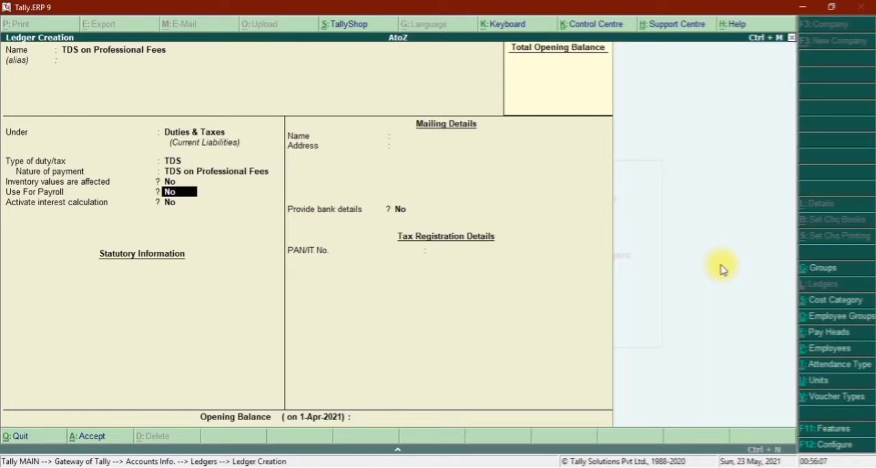
{"action": "key", "text": "ctrl+a"}
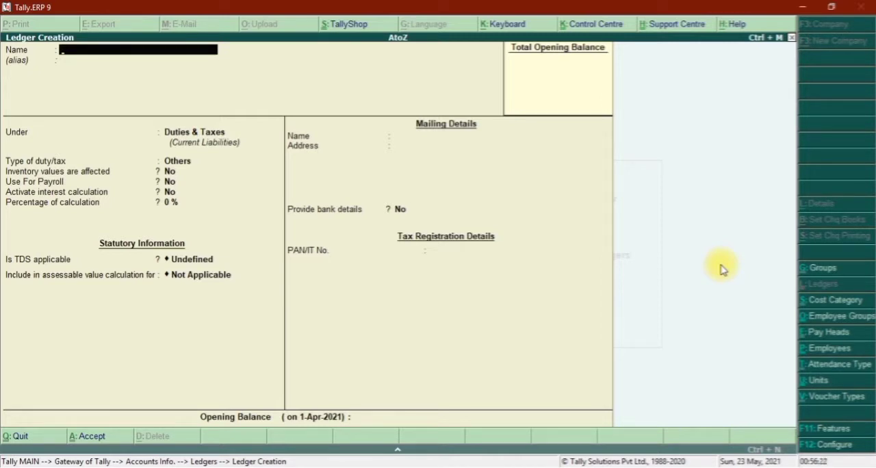
Name the next new ledger Sharma & Sons and place it under Sundry Creditors with bill-by-bill balances maintained.
{"action": "type", "text": "Sharma & Sons"}
{"action": "key", "text": "Return"}
{"action": "key", "text": "Return"}
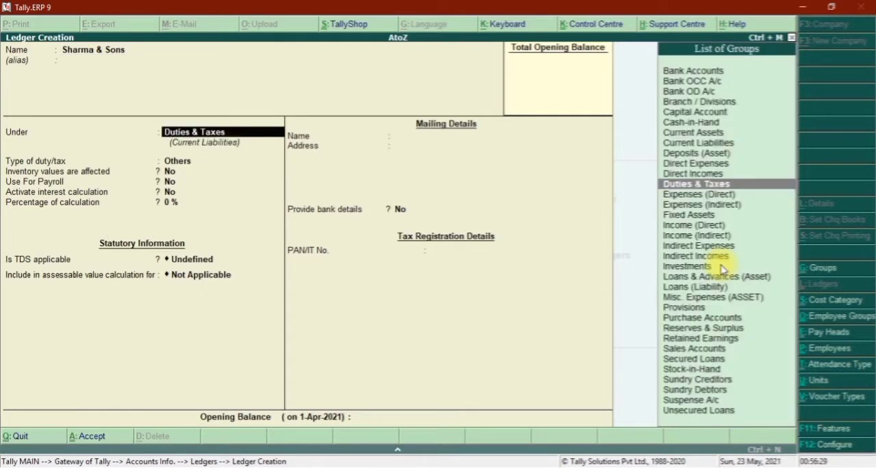
{"action": "type", "text": "Cred"}
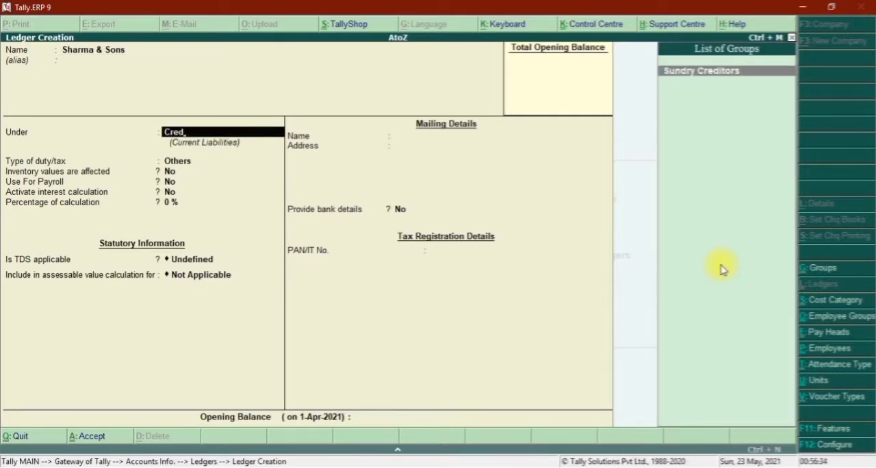
{"action": "key", "text": "Return"}
Make the Sharma & Sons ledger TDS deductable with deductee type Individual/HUF - Resident and TDS deducted in the same voucher.
{"action": "key", "text": "Return"}
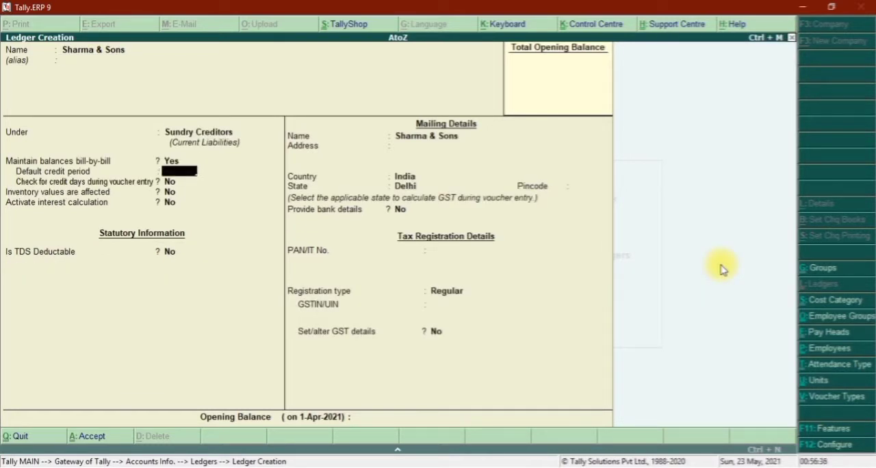
{"action": "key", "text": "Return"}
{"action": "key", "text": "Return"}
{"action": "key", "text": "Return"}
{"action": "key", "text": "Return"}
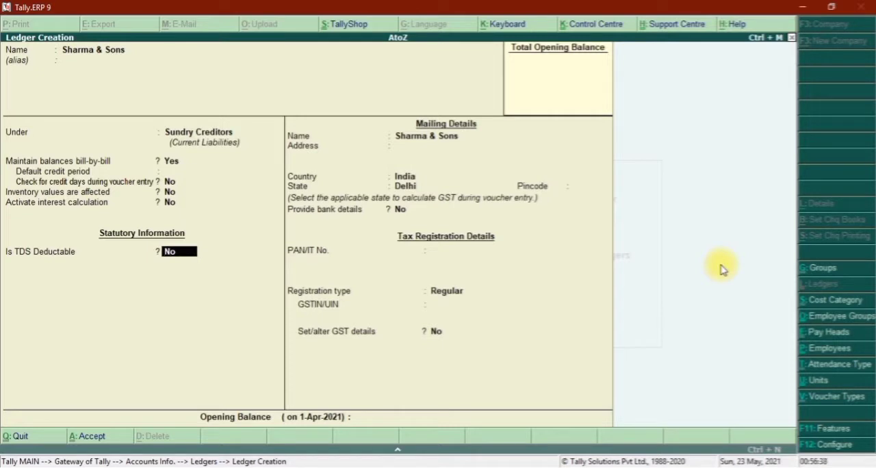
{"action": "type", "text": "y"}
{"action": "key", "text": "Return"}
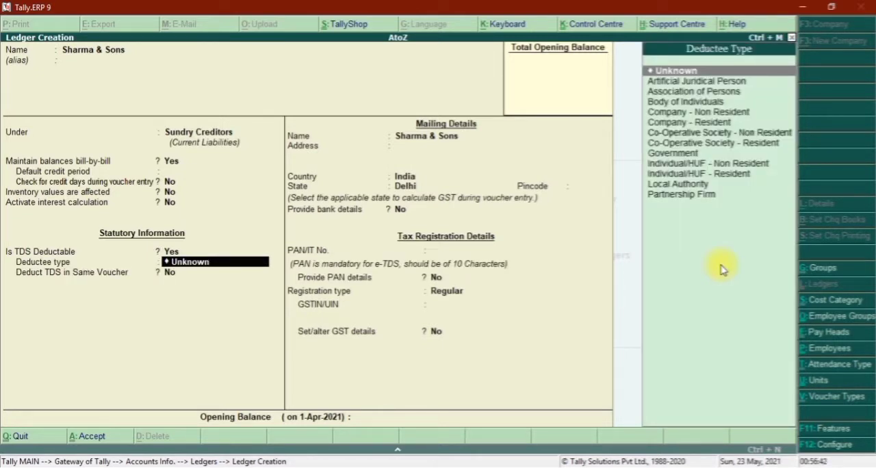
{"action": "key", "text": "Down"}
{"action": "key", "text": "Down"}
{"action": "key", "text": "Down"}
{"action": "key", "text": "Down"}
{"action": "key", "text": "Down"}
{"action": "key", "text": "Down"}
{"action": "key", "text": "Down"}
{"action": "key", "text": "Down"}
{"action": "key", "text": "Down"}
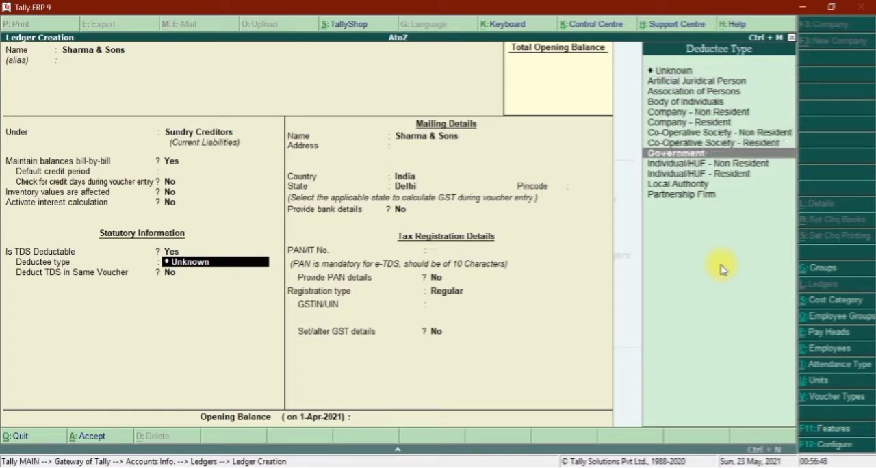
{"action": "key", "text": "Down"}
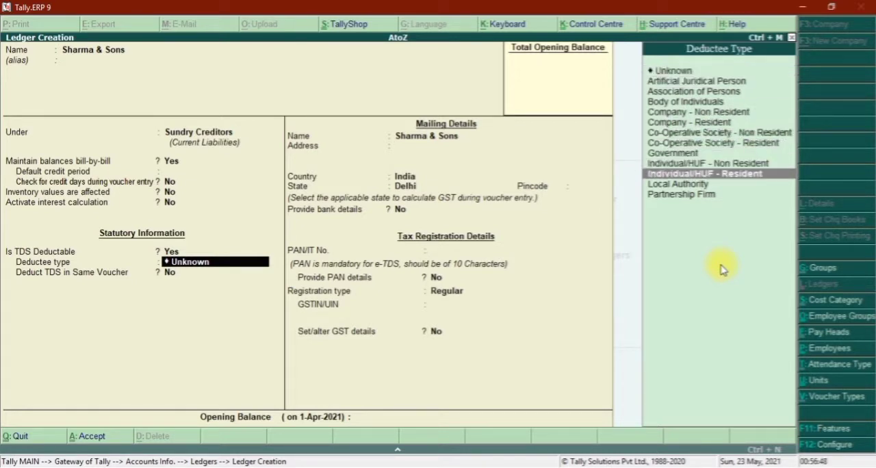
{"action": "key", "text": "Return"}
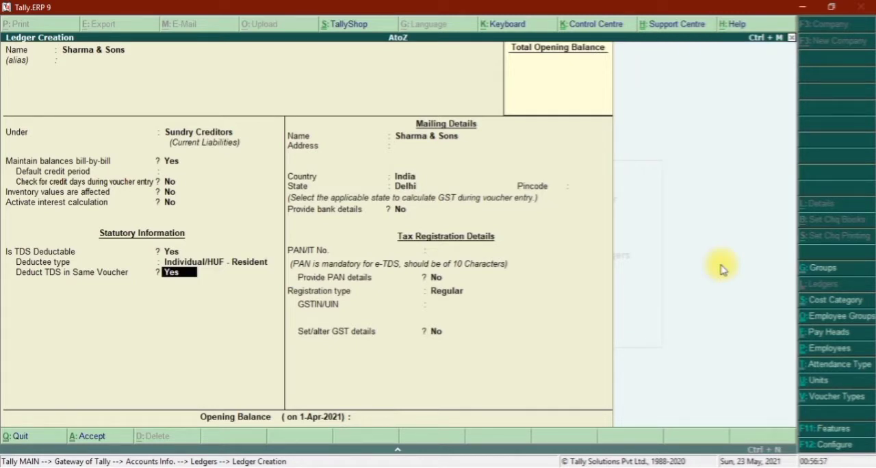
Save the Sharma & Sons ledger with its address left blank and return to the Gateway of Tally.
{"action": "key", "text": "Return"}
{"action": "key", "text": "Return"}
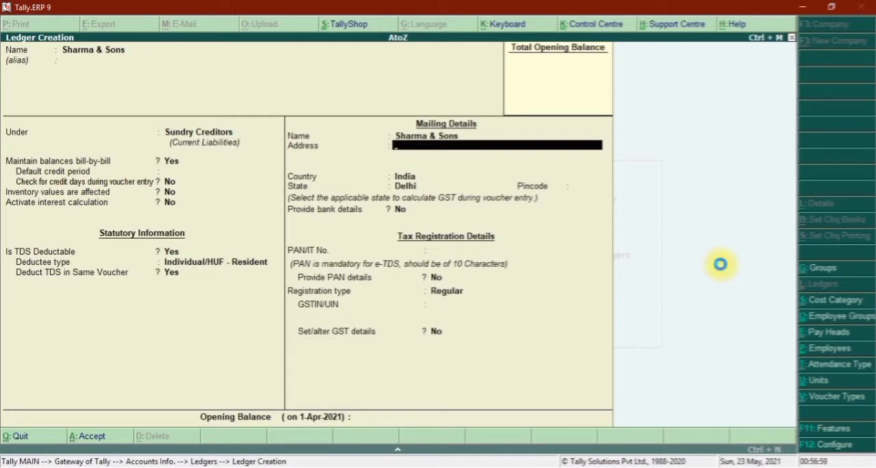
{"action": "key", "text": "ctrl+a"}
{"action": "key", "text": "Escape"}
{"action": "key", "text": "Escape"}
{"action": "key", "text": "Escape"}
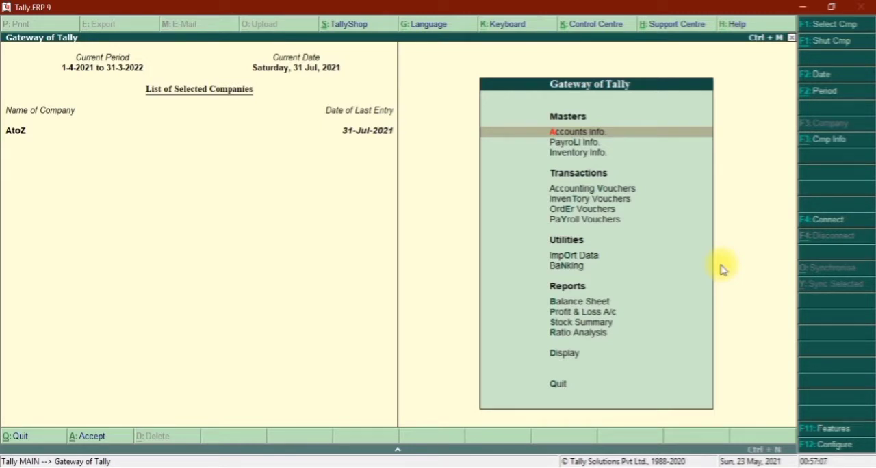
Start a new journal voucher dated 1-Aug-2021.
{"action": "key", "text": "v"}
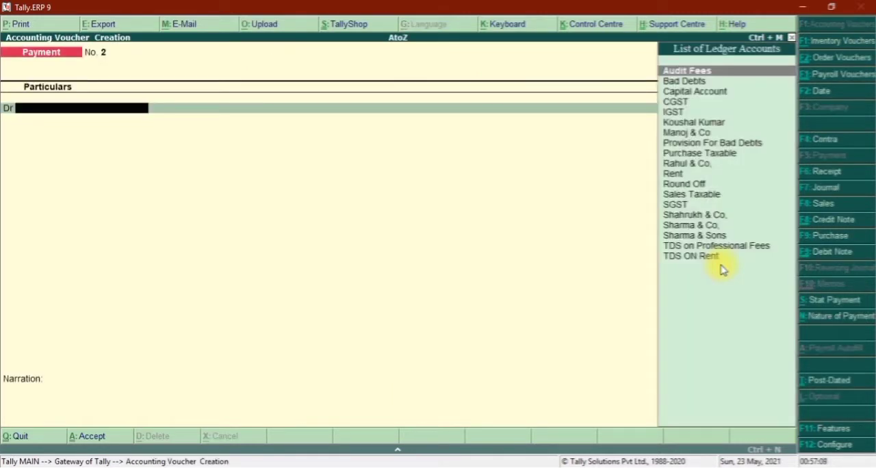
{"action": "key", "text": "F7"}
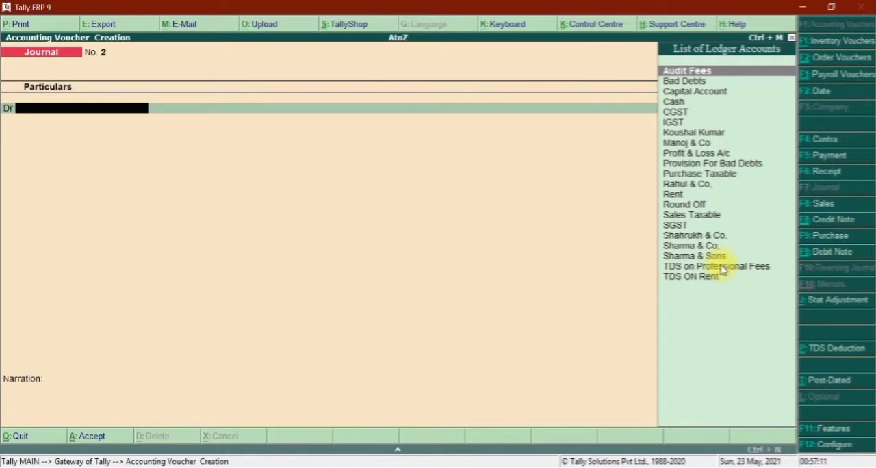
{"action": "key", "text": "F2"}
{"action": "key", "text": "Return"}
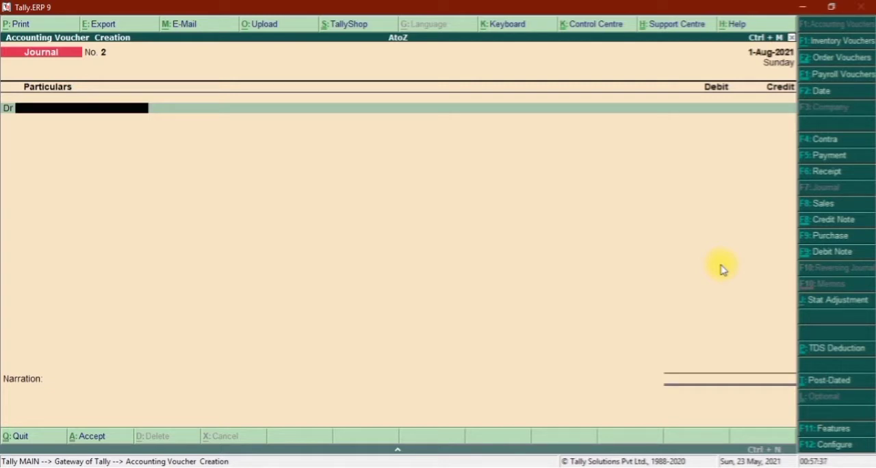
Debit the Audit Fees ledger with 40,000 in the journal voucher.
{"action": "type", "text": "Aud"}
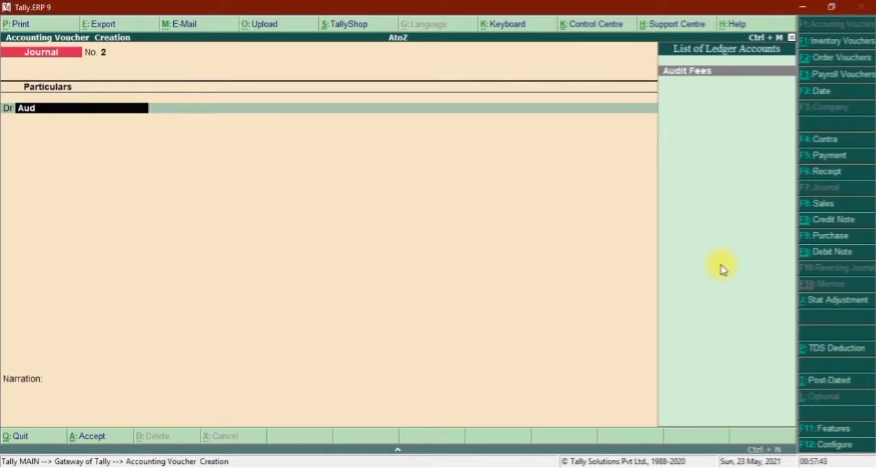
{"action": "key", "text": "Return"}
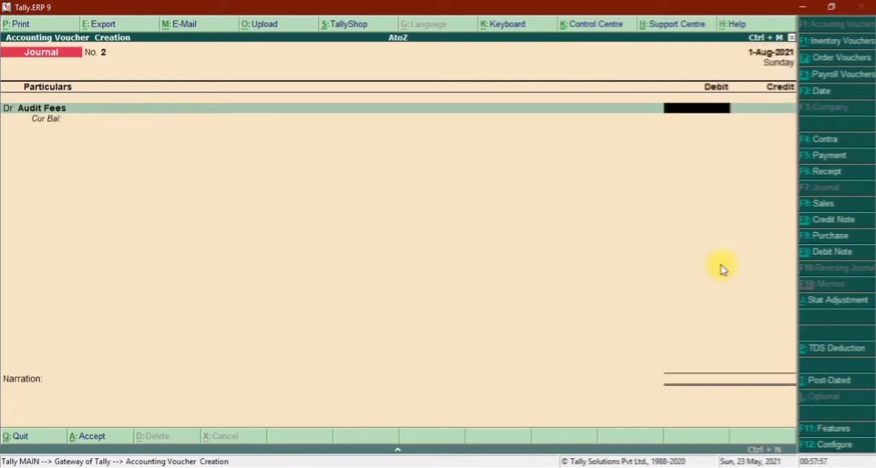
{"action": "type", "text": "40,000"}
{"action": "key", "text": "Return"}
{"action": "key", "text": "Return"}
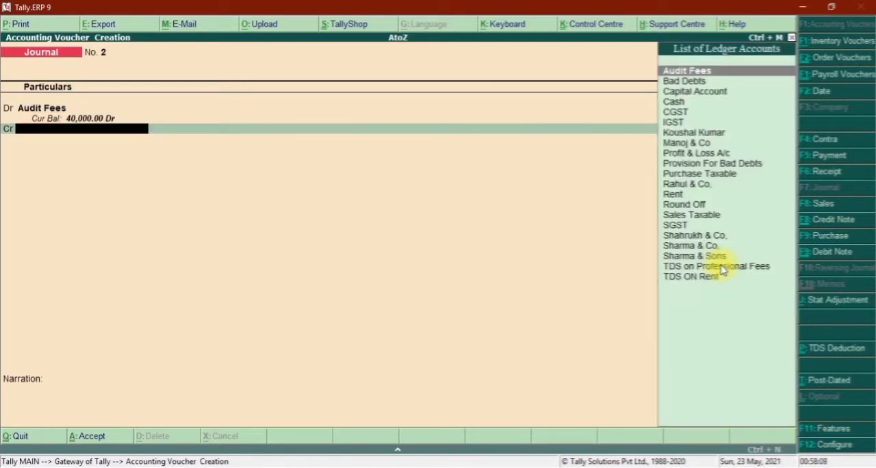
Credit Sharma & Sons with 32,000 in the journal voucher.
{"action": "type", "text": "sh"}
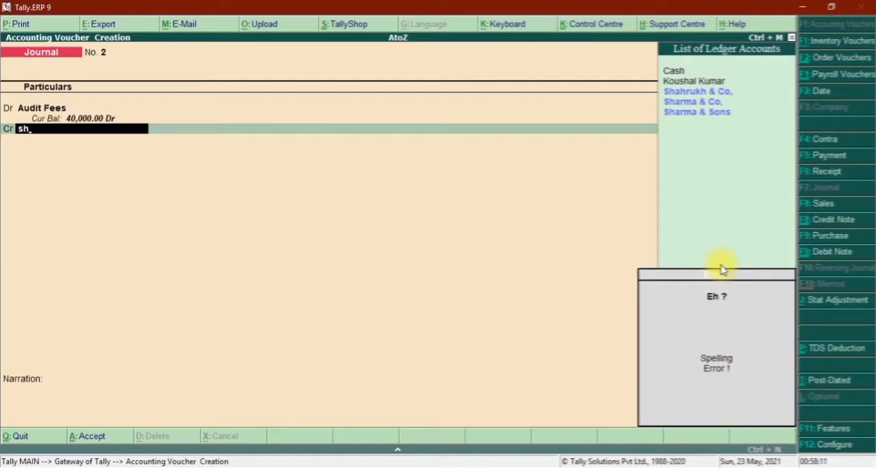
{"action": "key", "text": "Down"}
{"action": "key", "text": "Down"}
{"action": "key", "text": "Return"}
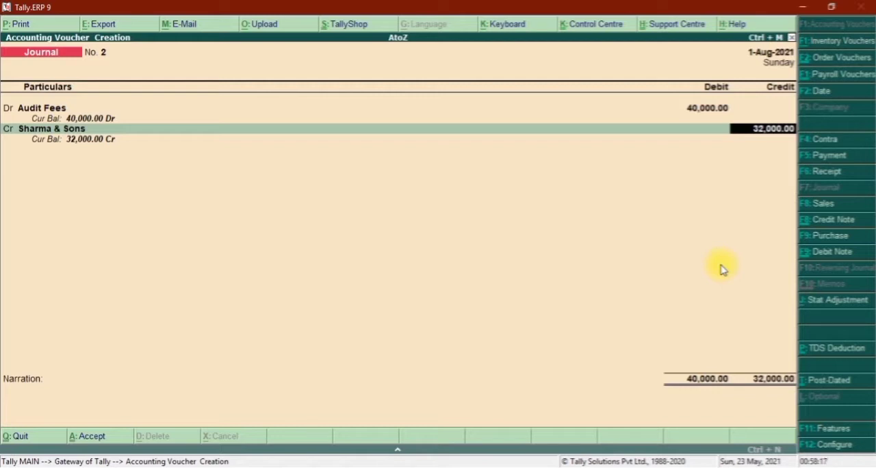
{"action": "key", "text": "Return"}
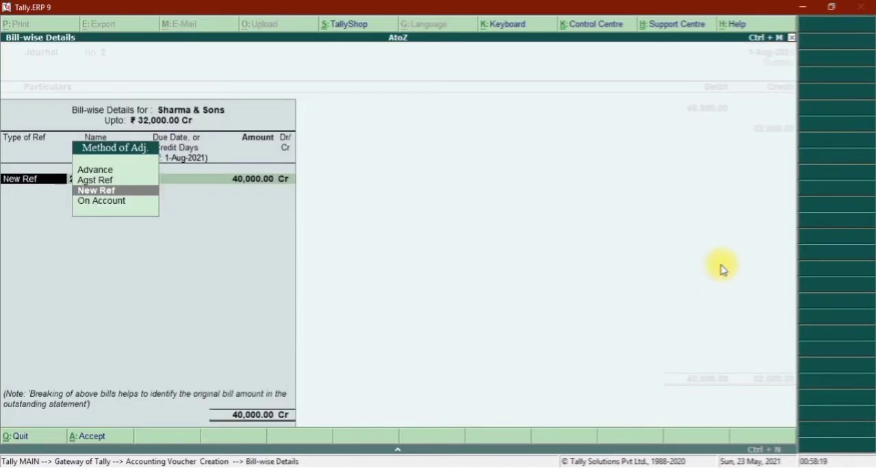
Record the Sharma & Sons bill as New Ref 2 for 40,000 Cr in the bill-wise details.
{"action": "key", "text": "Return"}
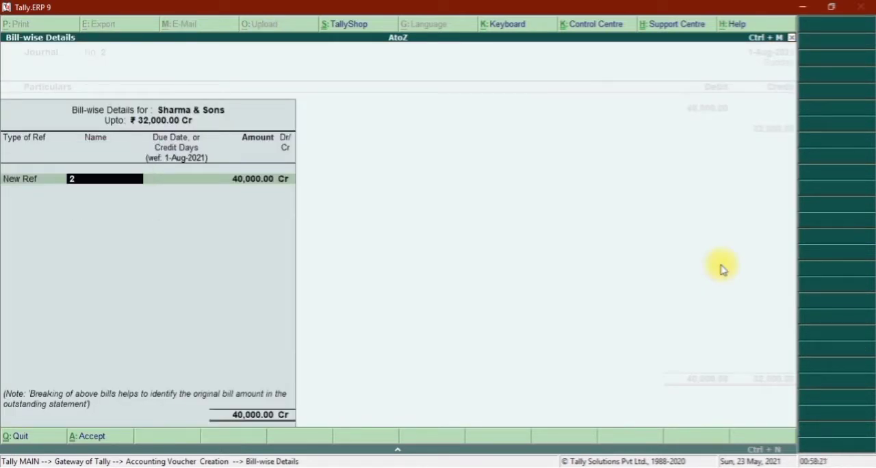
{"action": "key", "text": "Return"}
{"action": "key", "text": "Return"}
{"action": "key", "text": "Return"}
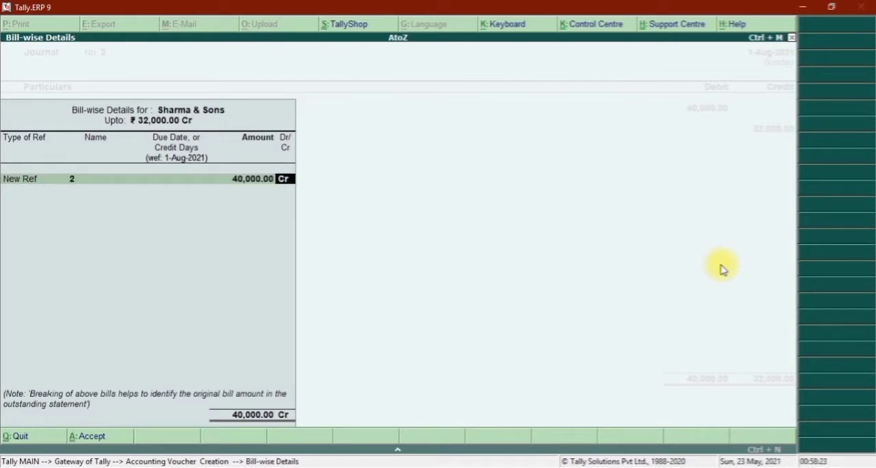
Add a second New Ref named TDS-2 for 8,000 Dr and accept the bill-wise details.
{"action": "key", "text": "Return"}
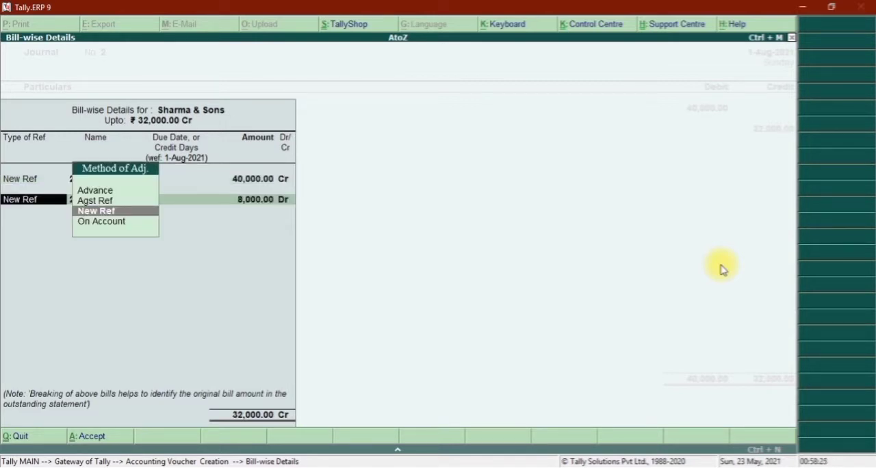
{"action": "key", "text": "Return"}
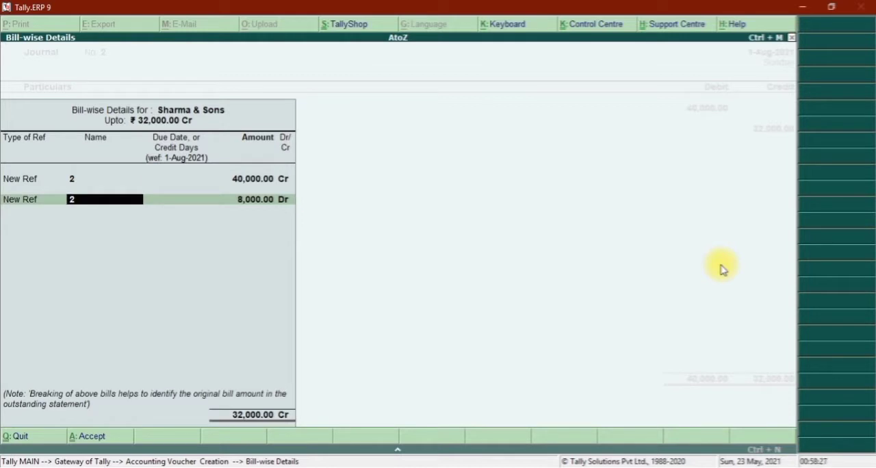
{"action": "type", "text": "TDS-2"}
{"action": "key", "text": "Return"}
{"action": "key", "text": "Return"}
{"action": "key", "text": "Return"}
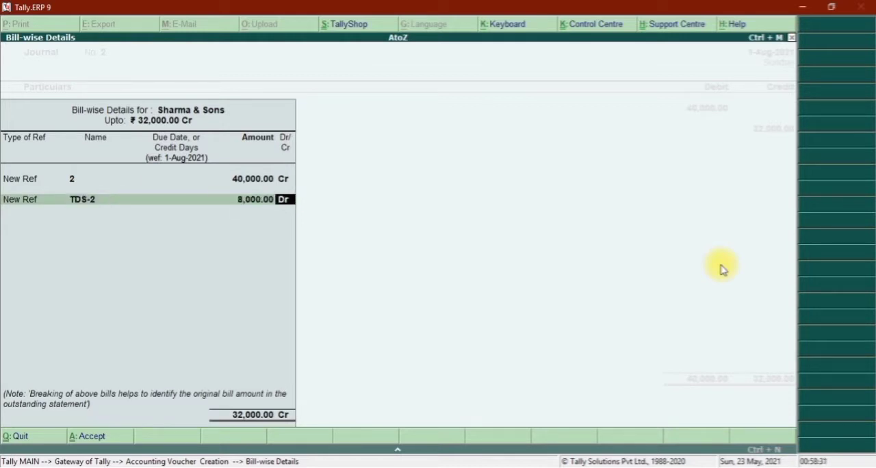
Credit TDS on Professional Fees with 8,000, then save the journal voucher without a narration and leave voucher entry.
{"action": "key", "text": "Return"}
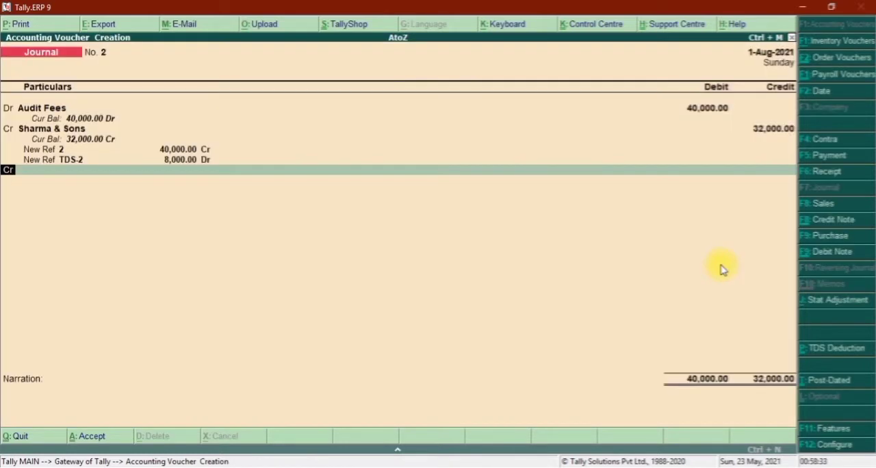
{"action": "key", "text": "Return"}
{"action": "type", "text": "TDS"}
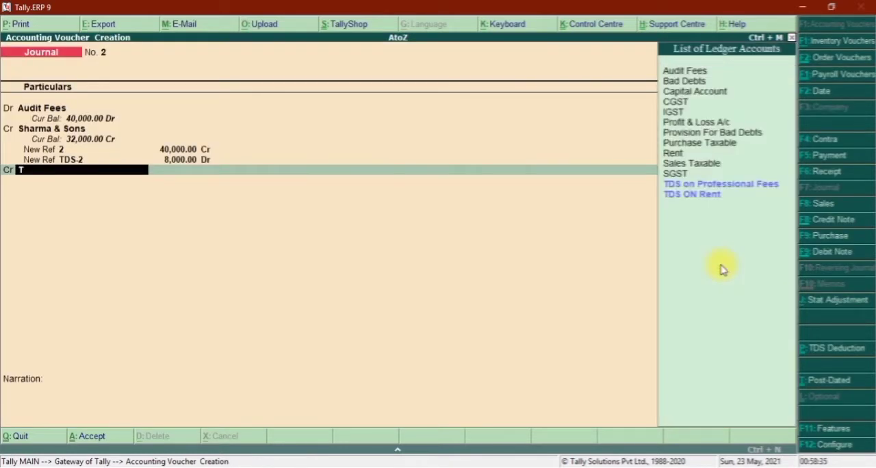
{"action": "key", "text": "Return"}
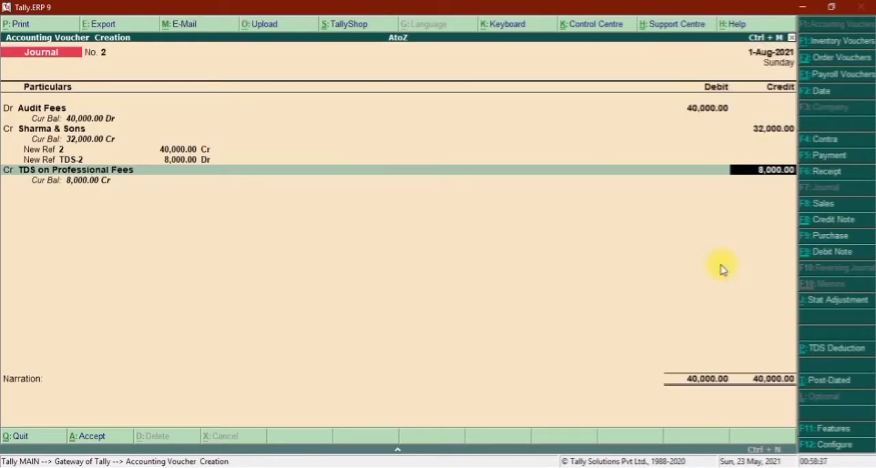
{"action": "key", "text": "Return"}
{"action": "key", "text": "Return"}
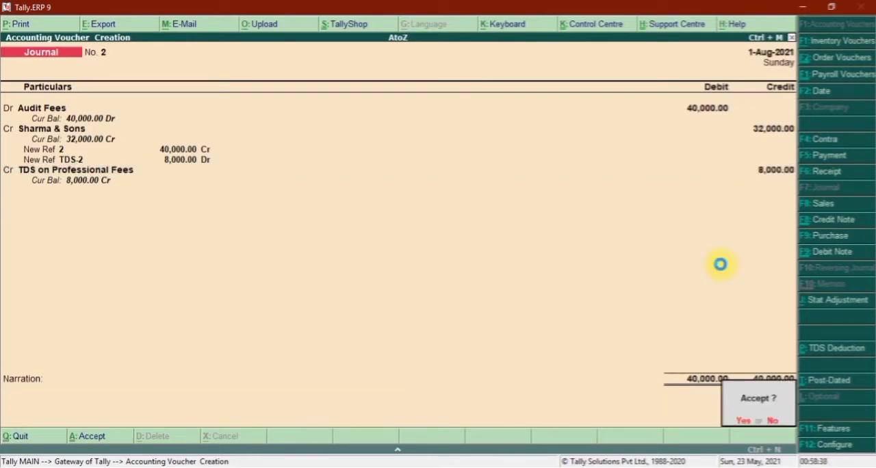
{"action": "key", "text": "Return"}
{"action": "key", "text": "Escape"}
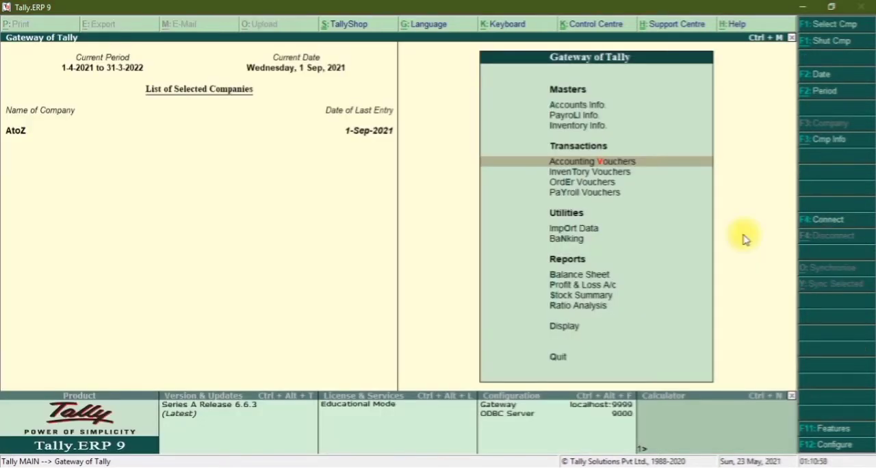
Start another journal voucher and, from within it, create a new ledger named Advertisment Expenses.
{"action": "key", "text": "Return"}
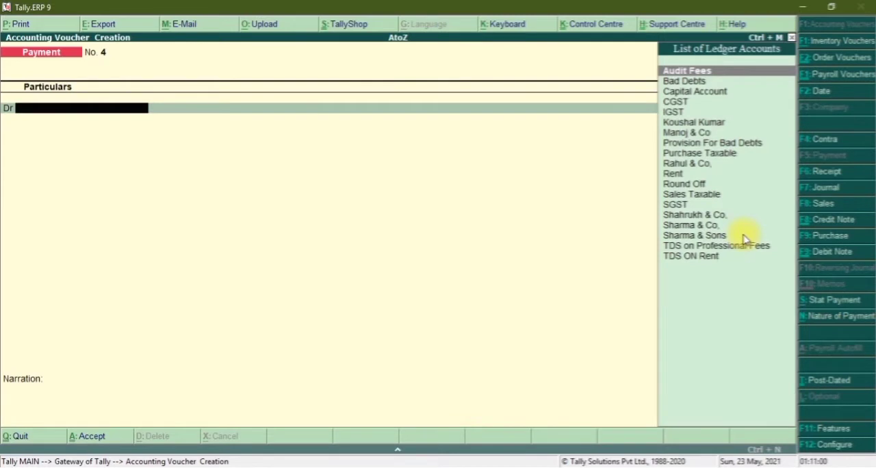
{"action": "key", "text": "F7"}
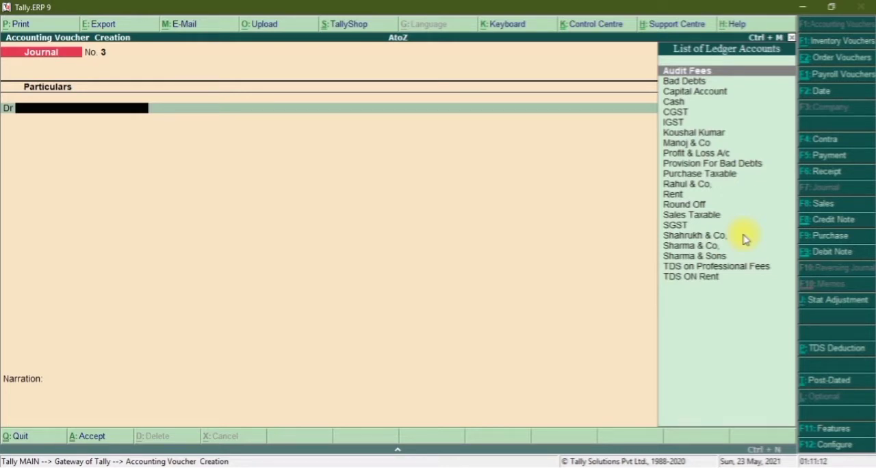
{"action": "key", "text": "alt+c"}
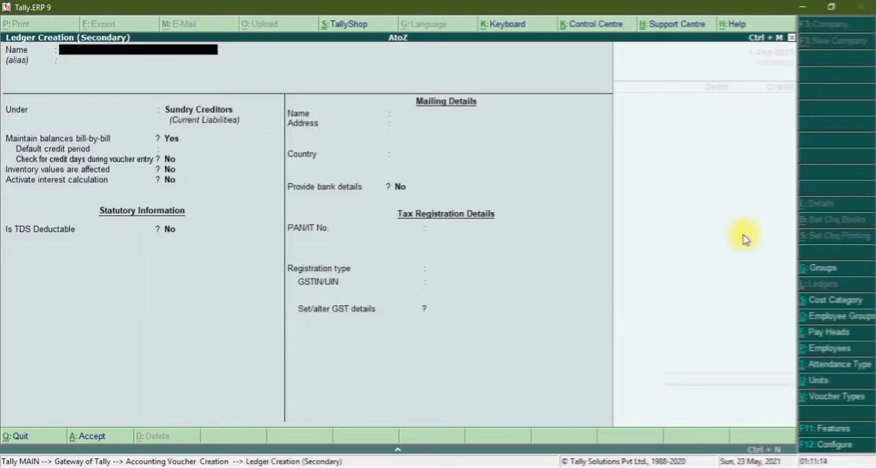
{"action": "type", "text": "Adver"}
{"action": "key", "text": "BackSpace"}
{"action": "key", "text": "BackSpace"}
{"action": "key", "text": "BackSpace"}
{"action": "type", "text": "dver"}
{"action": "type", "text": "tisment"}
{"action": "type", "text": " Epx"}
{"action": "key", "text": "BackSpace"}
{"action": "key", "text": "BackSpace"}
{"action": "type", "text": "xpenses"}
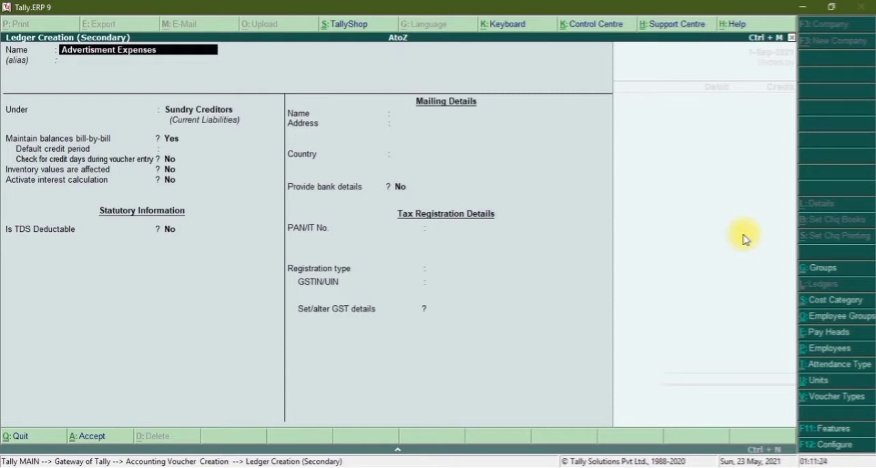
{"action": "key", "text": "Return"}
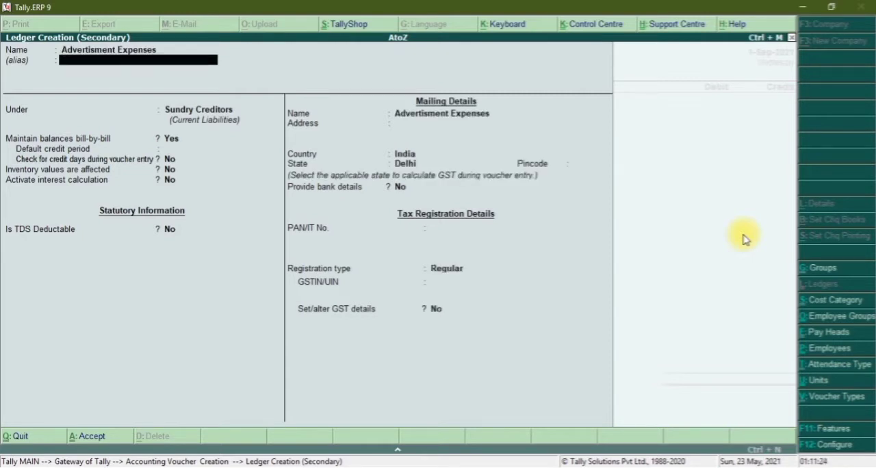
Place the Advertisment Expenses ledger under Indirect Expenses, with no alias.
{"action": "key", "text": "Return"}
{"action": "type", "text": "Ind"}
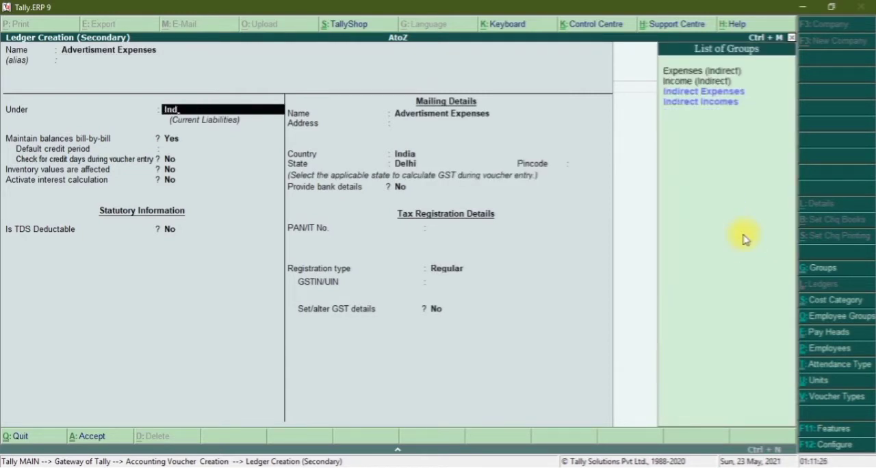
{"action": "key", "text": "Down"}
{"action": "key", "text": "Return"}
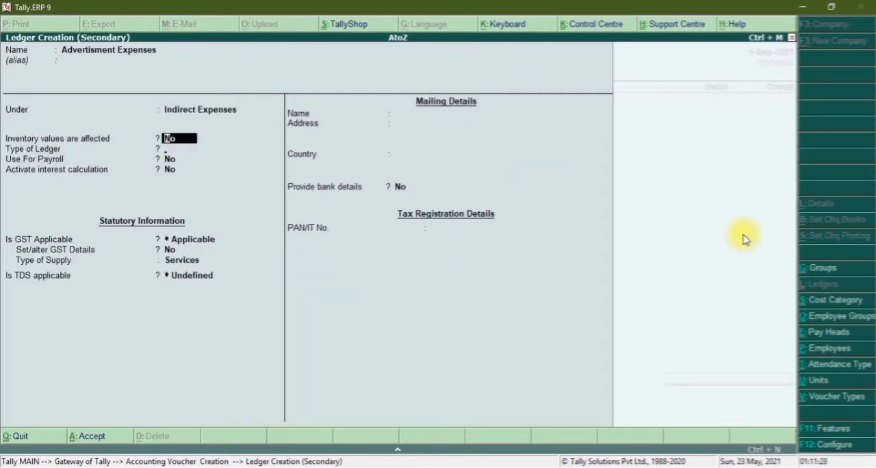
Set the ledger type and GST applicability to Not Applicable and make TDS Applicable for the Advertisment Expenses ledger.
{"action": "key", "text": "Return"}
{"action": "key", "text": "Return"}
{"action": "key", "text": "Return"}
{"action": "key", "text": "Return"}
{"action": "key", "text": "Return"}
{"action": "key", "text": "Return"}
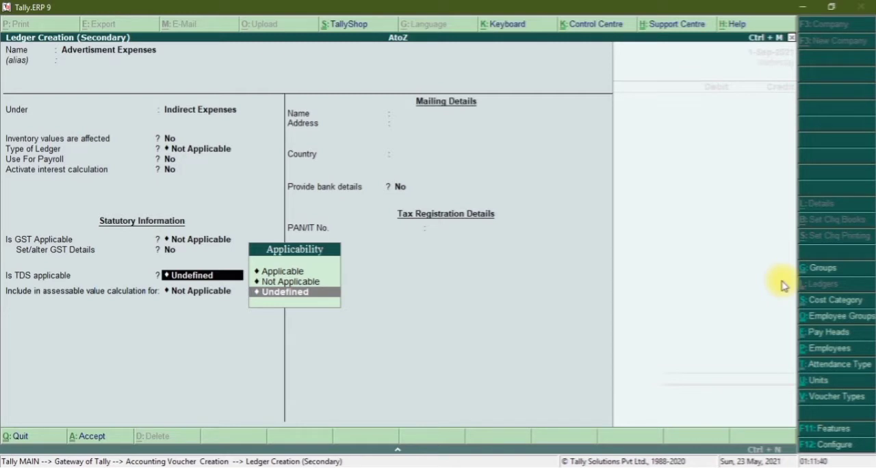
{"action": "key", "text": "Up"}
{"action": "key", "text": "Up"}
{"action": "key", "text": "Return"}
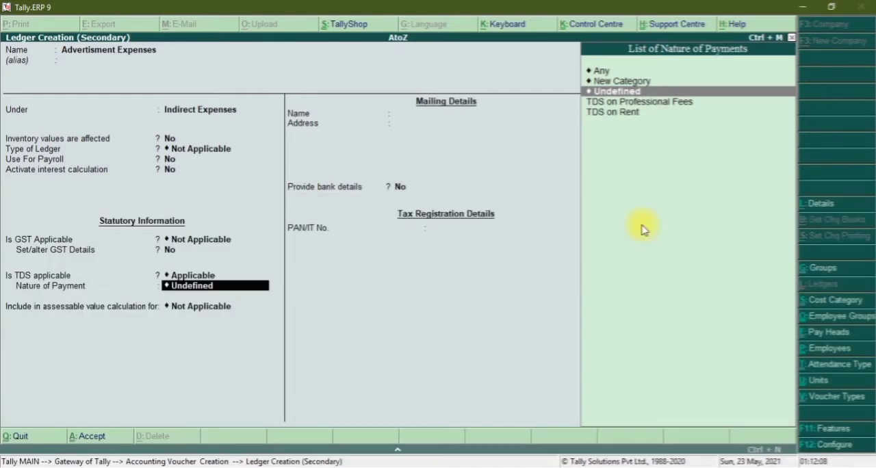
Create a new nature of payment category named TDS on Contract for the ledger.
{"action": "key", "text": "Up"}
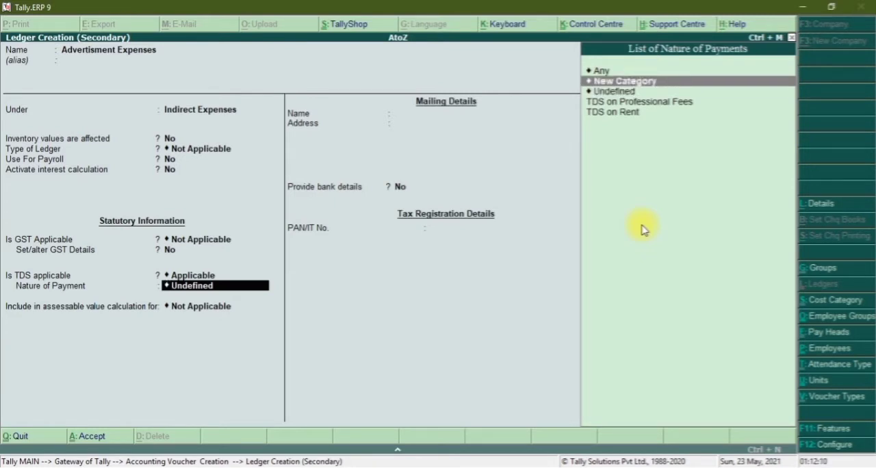
{"action": "key", "text": "Return"}
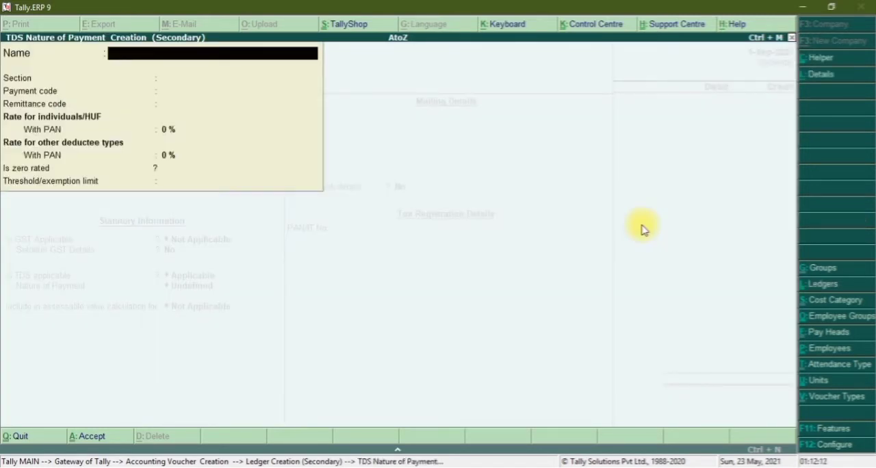
{"action": "type", "text": "TDS on Contract"}
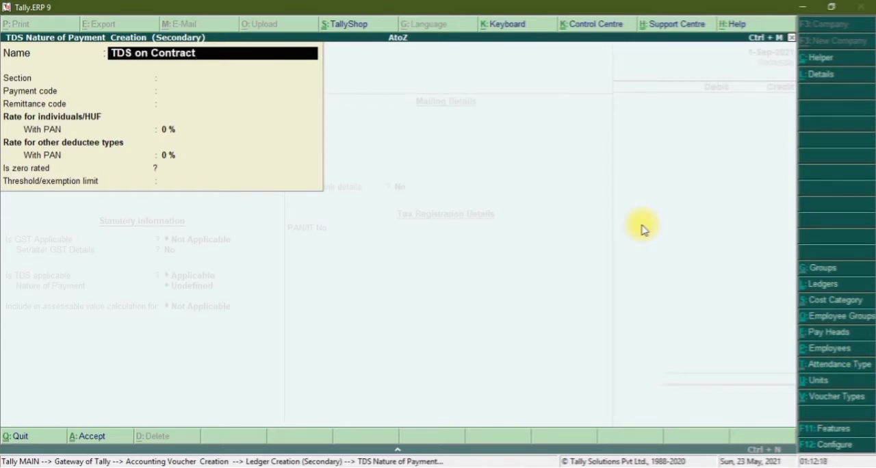
{"action": "key", "text": "Return"}
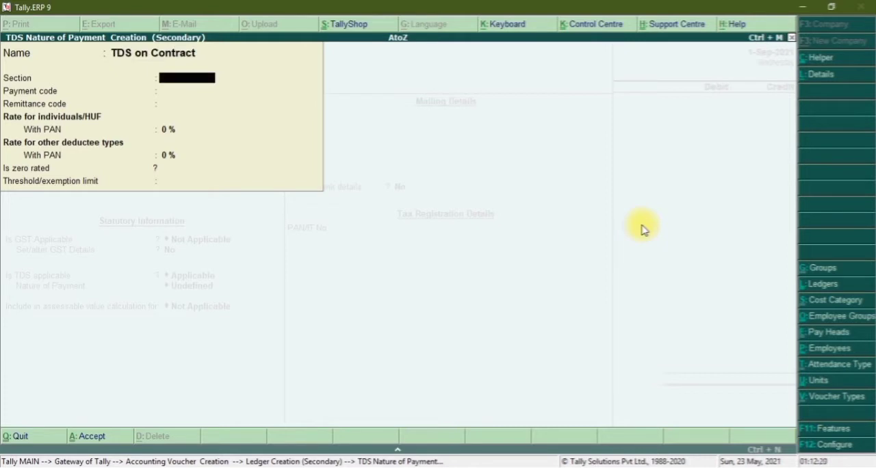
Set the section of TDS on Contract to 194c, leaving the payment and remittance codes blank.
{"action": "type", "text": "194c"}
{"action": "key", "text": "Return"}
{"action": "key", "text": "Return"}
{"action": "key", "text": "Return"}
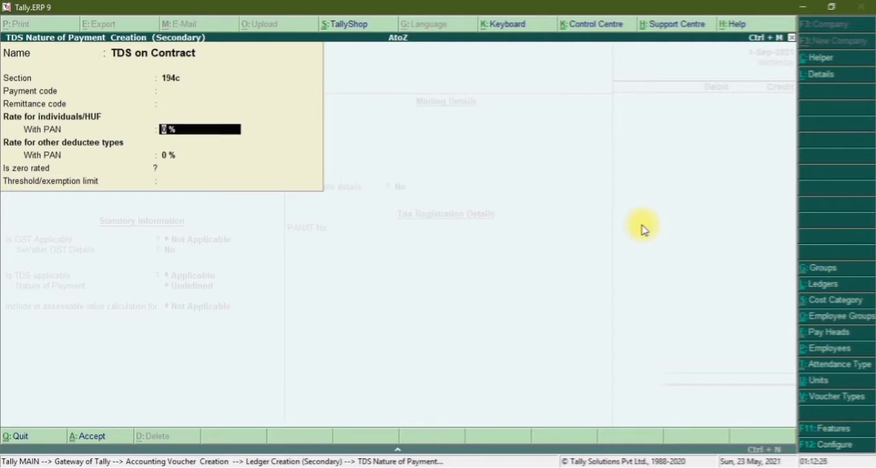
Set both deductee rates of TDS on Contract to 2 % and its threshold limit to 30000, and save the nature of payment.
{"action": "type", "text": "2"}
{"action": "key", "text": "Return"}
{"action": "key", "text": "Return"}
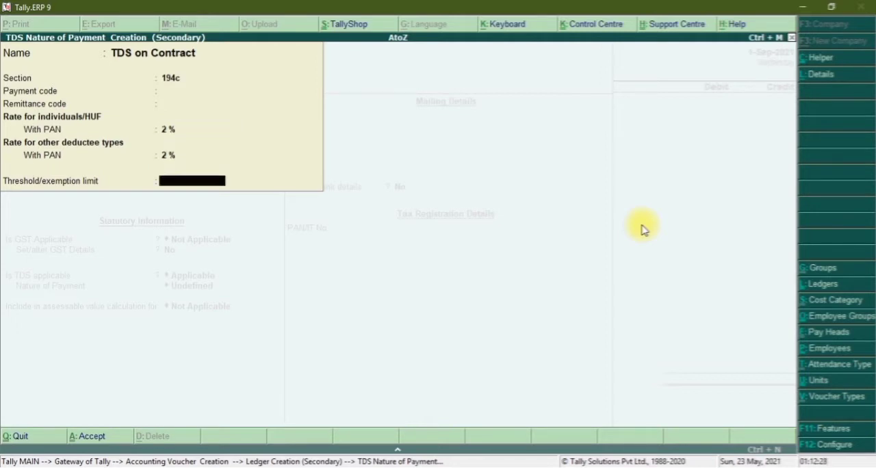
{"action": "type", "text": "30000"}
{"action": "key", "text": "Return"}
Save the Advertisment Expenses ledger, excluded from assessable value calculation, and debit it with 50,000 in the journal voucher.
{"action": "key", "text": "Return"}
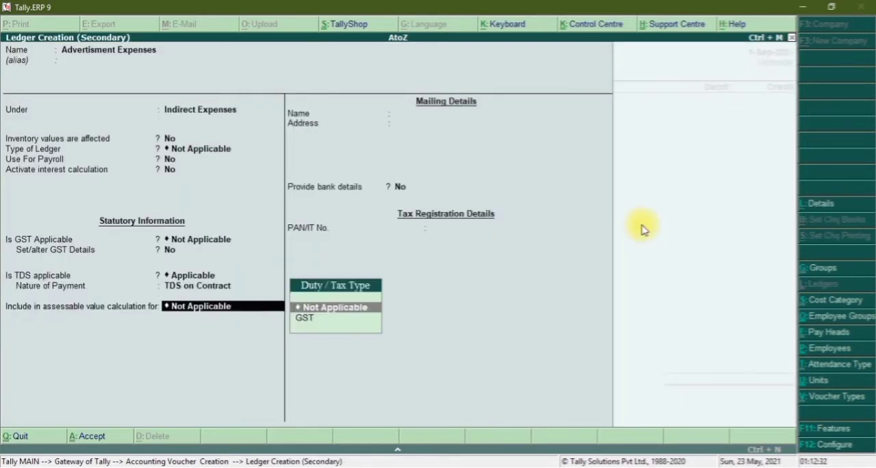
{"action": "key", "text": "Return"}
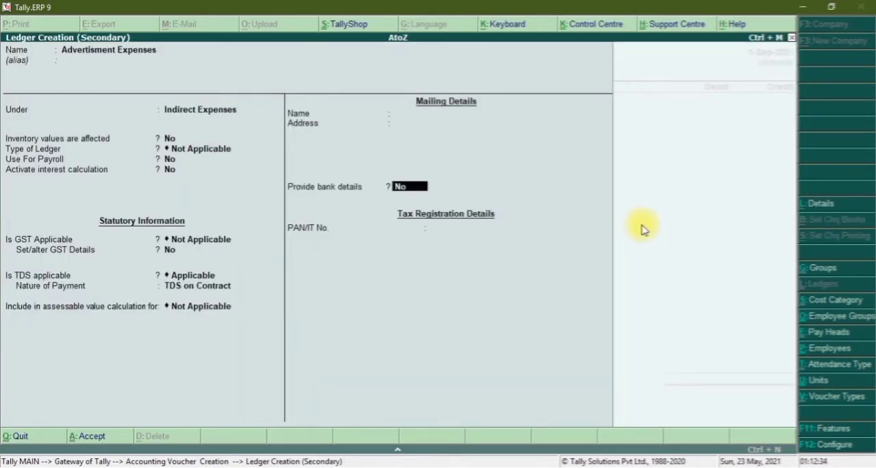
{"action": "key", "text": "ctrl+a"}
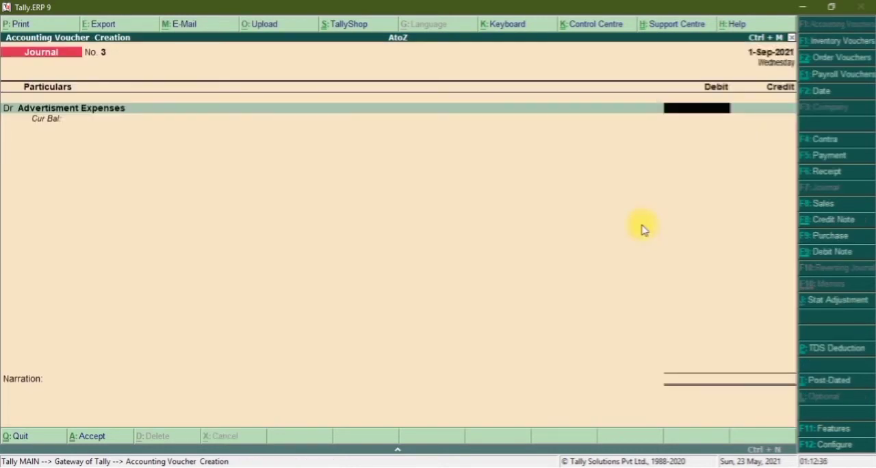
{"action": "type", "text": "50000"}
{"action": "key", "text": "Return"}
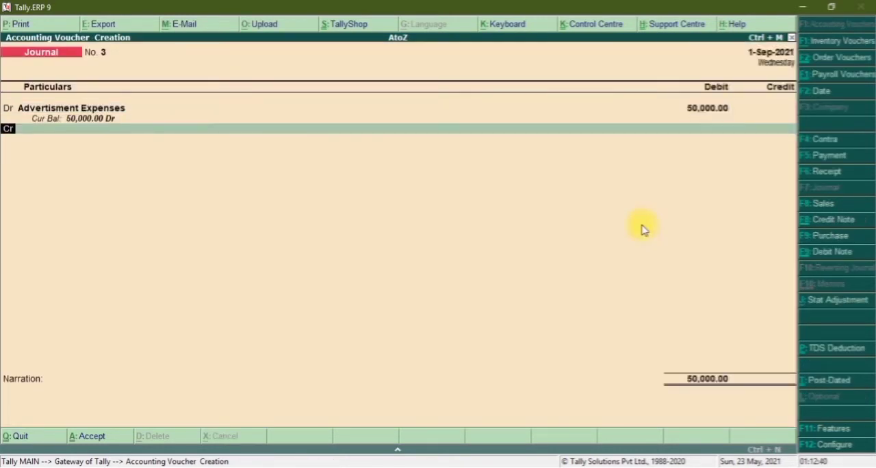
Create a new ledger named Ram Advertisment, with no alias, for the voucher's credit line.
{"action": "key", "text": "c"}
{"action": "key", "text": "Return"}
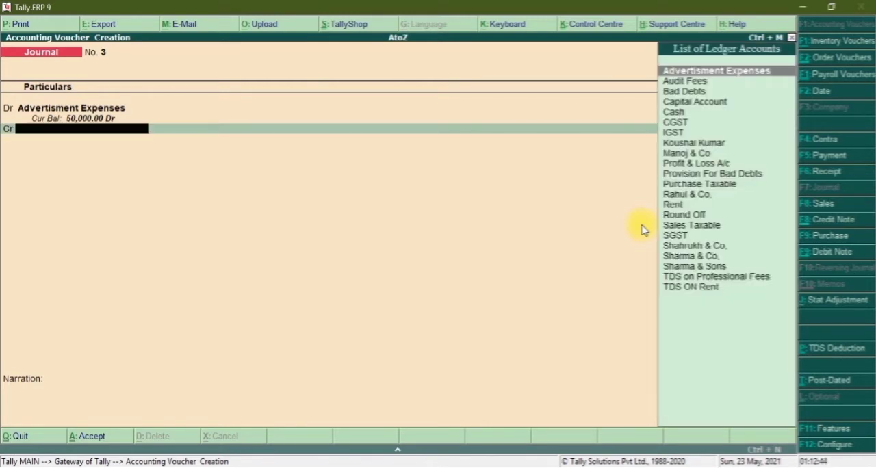
{"action": "key", "text": "alt+c"}
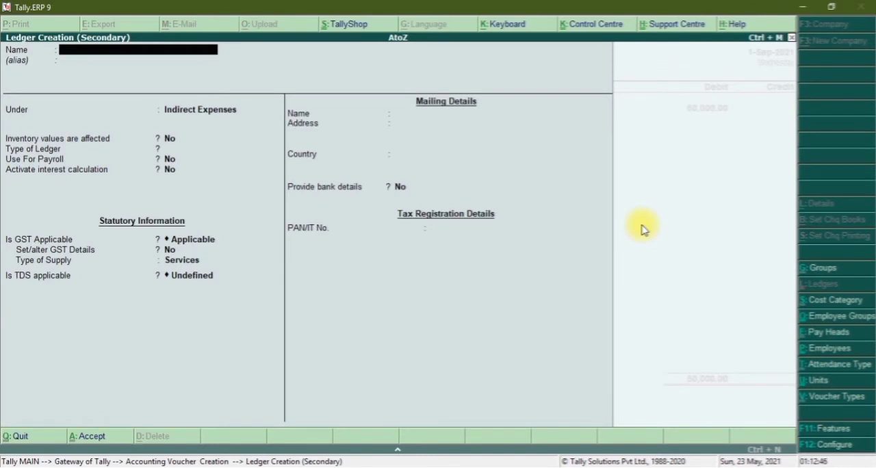
{"action": "type", "text": "Ram"}
{"action": "type", "text": " Ader"}
{"action": "type", "text": "vis"}
{"action": "key", "text": "BackSpace"}
{"action": "key", "text": "BackSpace"}
{"action": "key", "text": "BackSpace"}
{"action": "key", "text": "BackSpace"}
{"action": "type", "text": "dvertisment"}
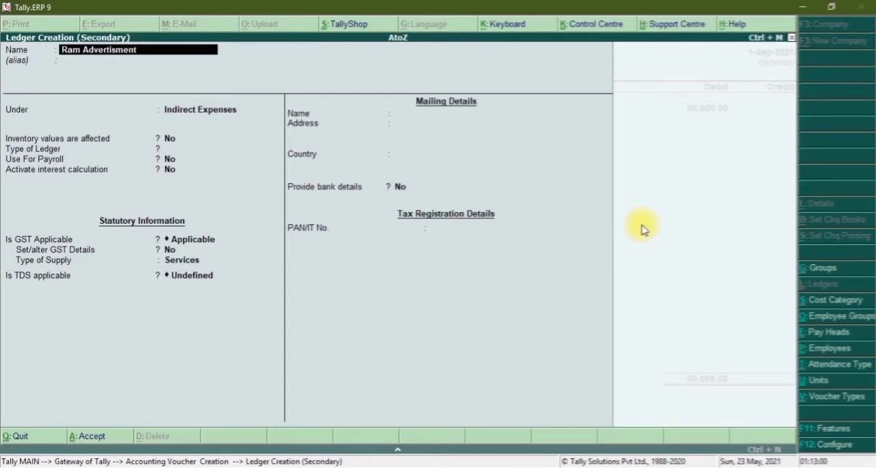
{"action": "key", "text": "Return"}
{"action": "key", "text": "Return"}
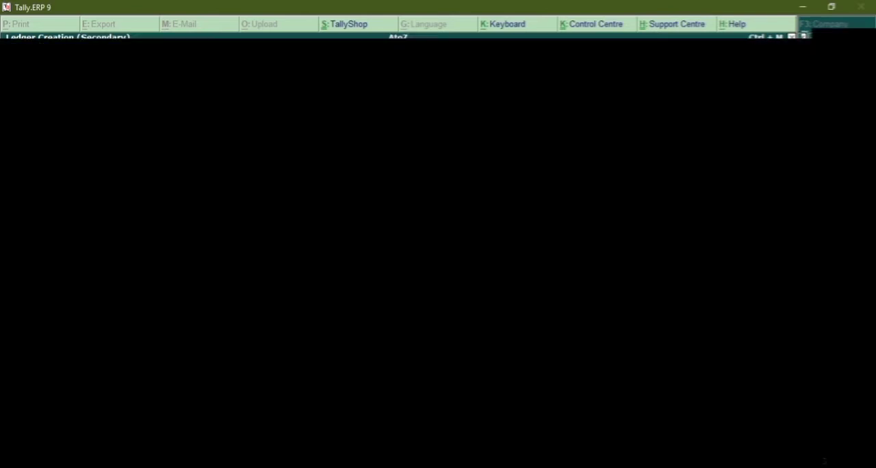
Place Ram Advertisment under Sundry Creditors, keeping bill-by-bill balances on and the credit period blank.
{"action": "type", "text": "Cred"}
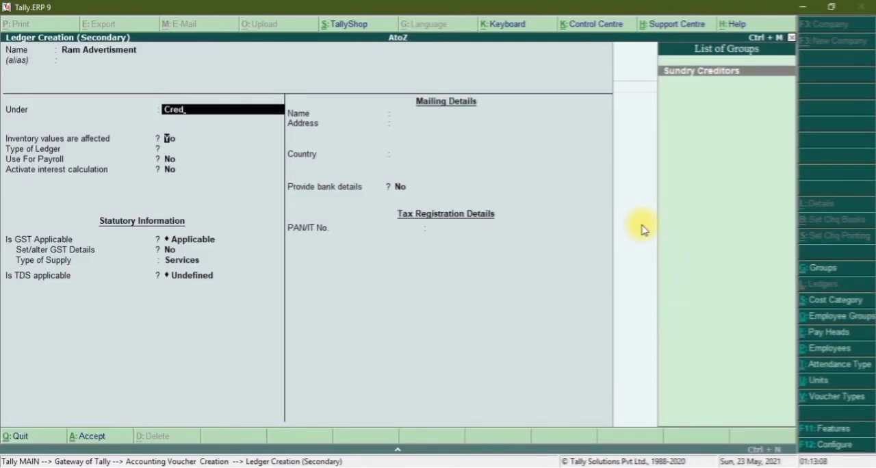
{"action": "key", "text": "Return"}
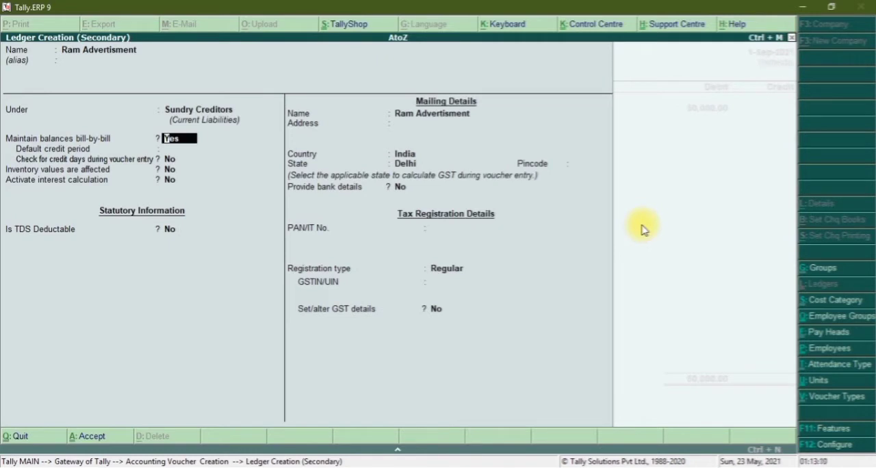
{"action": "key", "text": "Return"}
{"action": "key", "text": "Return"}
{"action": "key", "text": "Return"}
{"action": "key", "text": "Return"}
Make TDS deductable in the same voucher for Ram Advertisment with deductee type Individual/HUF - Resident, and save the ledger.
{"action": "key", "text": "Return"}
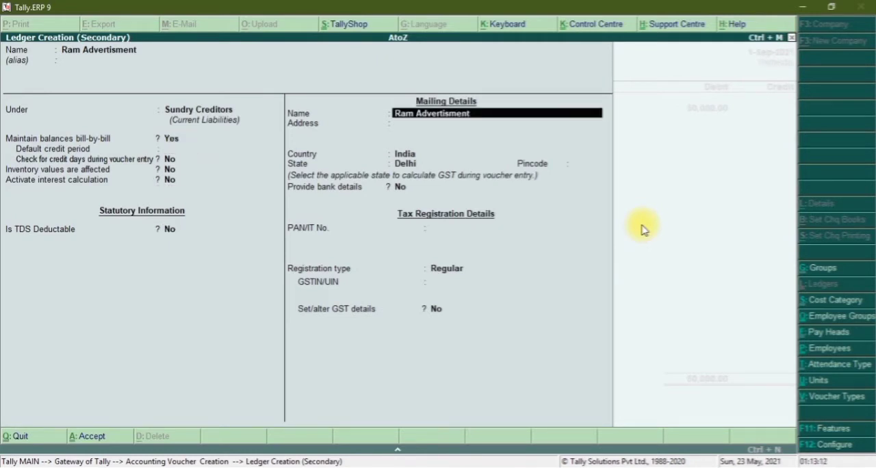
{"action": "key", "text": "BackSpace"}
{"action": "key", "text": "y"}
{"action": "key", "text": "Return"}
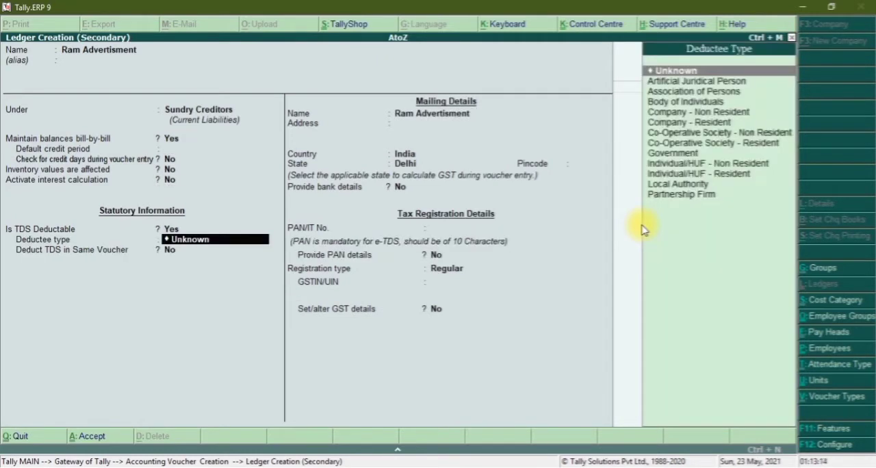
{"action": "key", "text": "Down"}
{"action": "key", "text": "Down"}
{"action": "key", "text": "Down"}
{"action": "key", "text": "Down"}
{"action": "key", "text": "Down"}
{"action": "key", "text": "Down"}
{"action": "key", "text": "Down"}
{"action": "key", "text": "Down"}
{"action": "key", "text": "Down"}
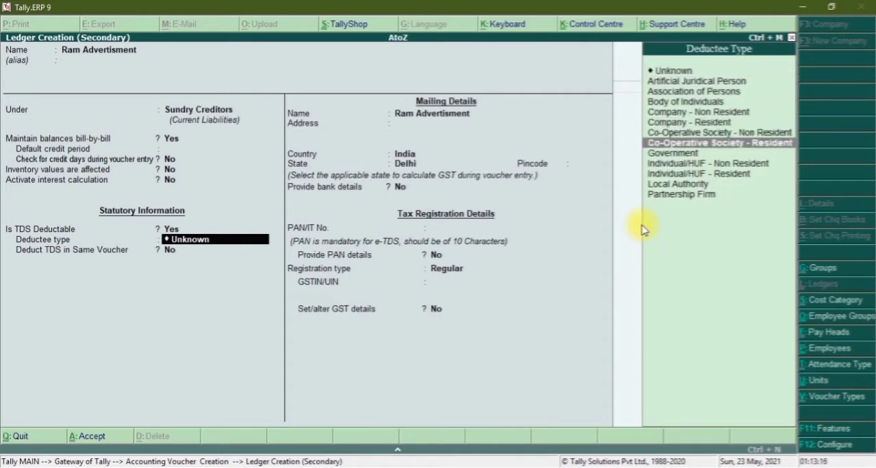
{"action": "key", "text": "Down"}
{"action": "key", "text": "Return"}
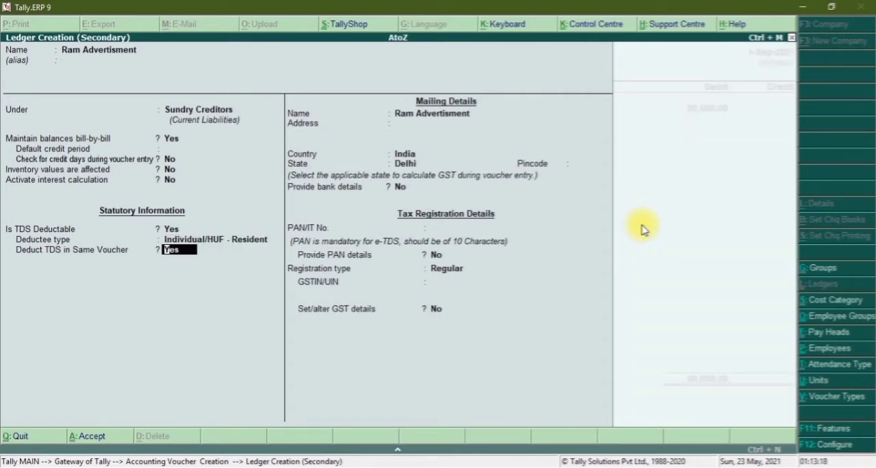
{"action": "key", "text": "Return"}
{"action": "key", "text": "Return"}
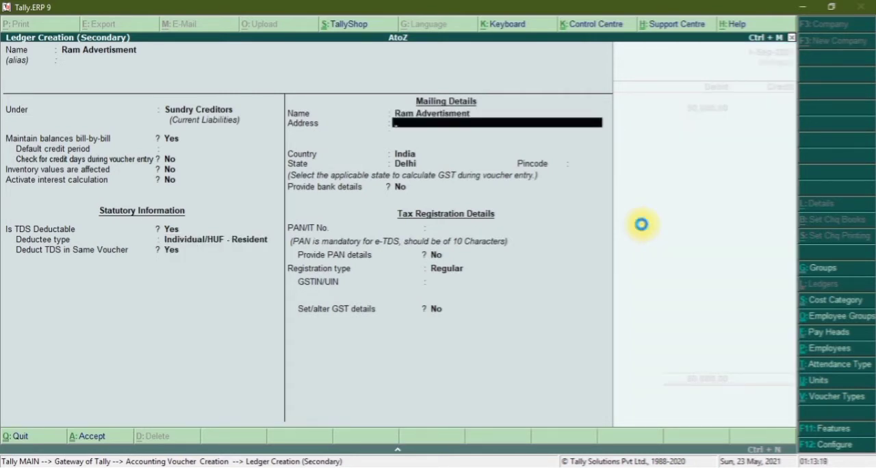
{"action": "key", "text": "ctrl+a"}
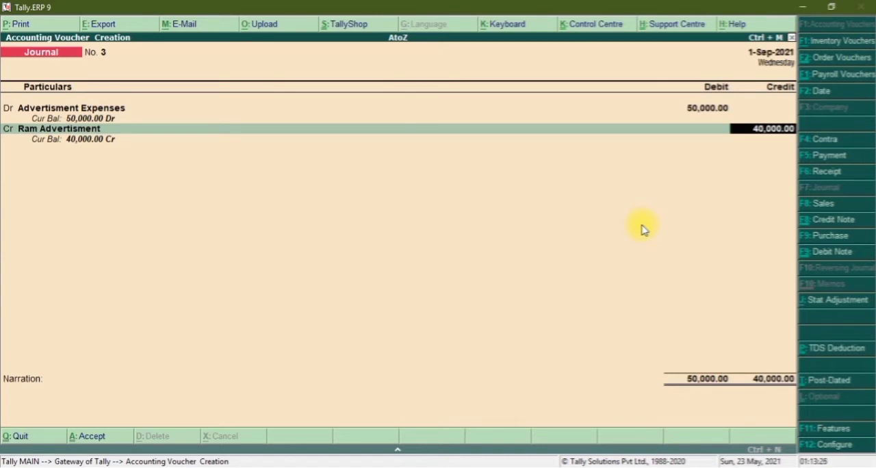
Credit Ram Advertisment with 40,000 and record its bill as New Ref 3 for 50,000 Cr.
{"action": "key", "text": "Return"}
{"action": "key", "text": "Return"}
{"action": "key", "text": "Return"}
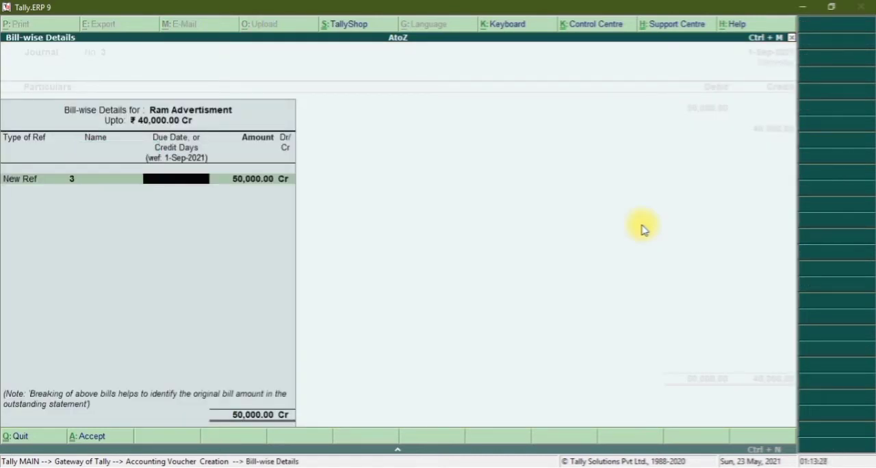
{"action": "key", "text": "Return"}
{"action": "key", "text": "Return"}
Record the 10,000 Dr TDS part of Ram Advertisment's bill as New Ref TDS-3.
{"action": "key", "text": "Return"}
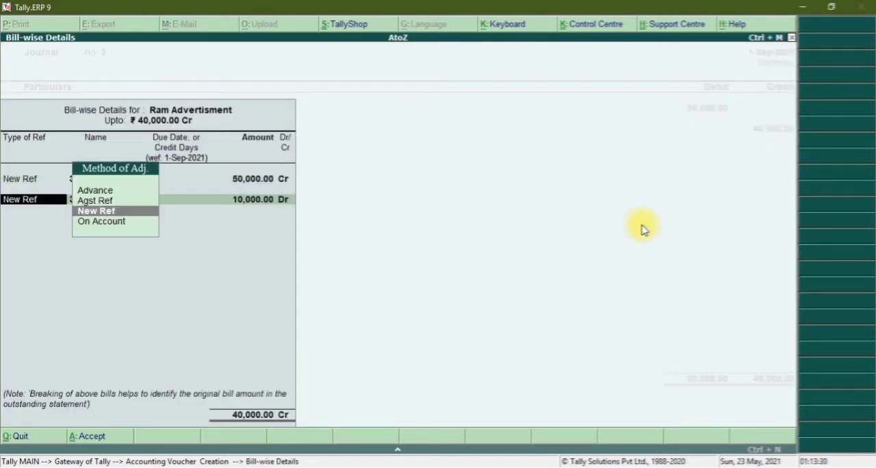
{"action": "key", "text": "Return"}
{"action": "type", "text": "T"}
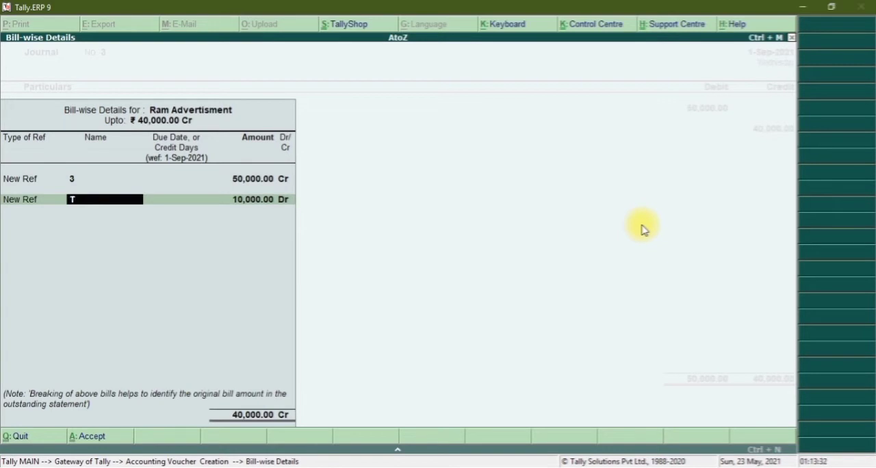
{"action": "type", "text": "DS-3"}
{"action": "key", "text": "Return"}
{"action": "key", "text": "Return"}
{"action": "key", "text": "Return"}
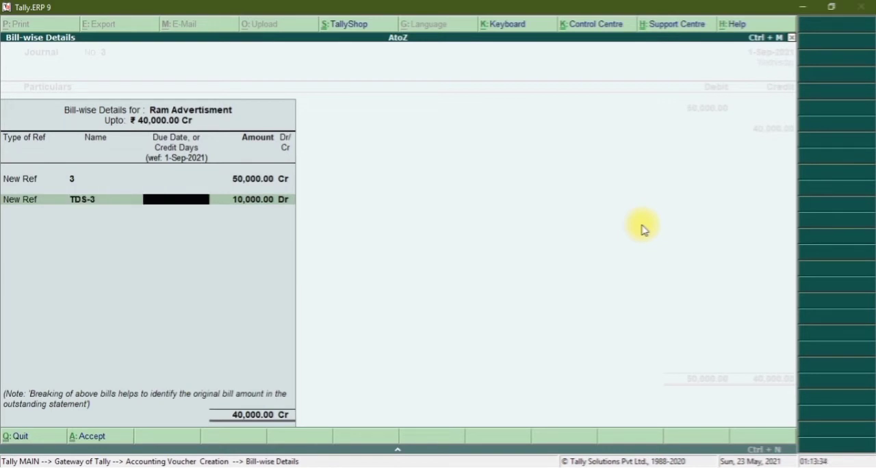
{"action": "key", "text": "Return"}
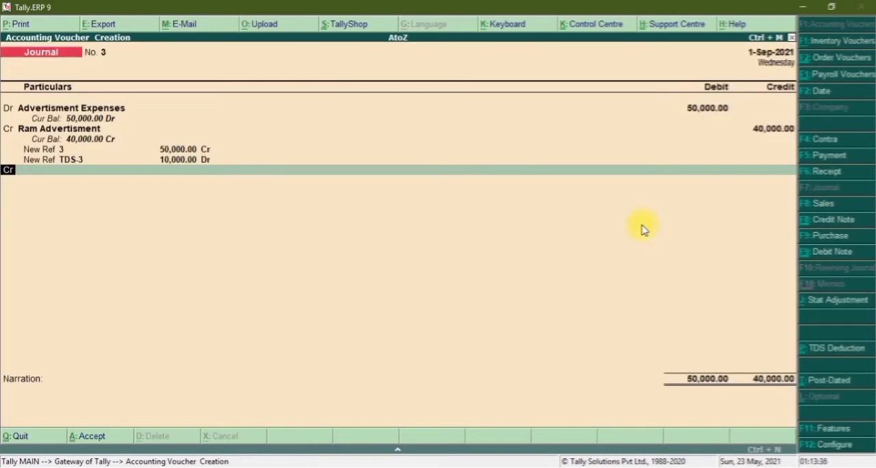
Create a new ledger named TDS on Contract for the next credit line.
{"action": "key", "text": "Return"}
{"action": "key", "text": "alt+c"}
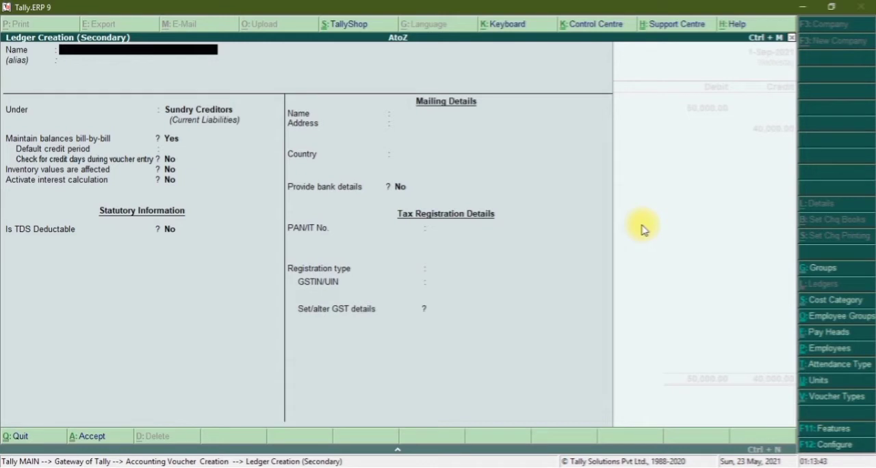
{"action": "type", "text": "TDS on Contract"}
{"action": "key", "text": "Return"}
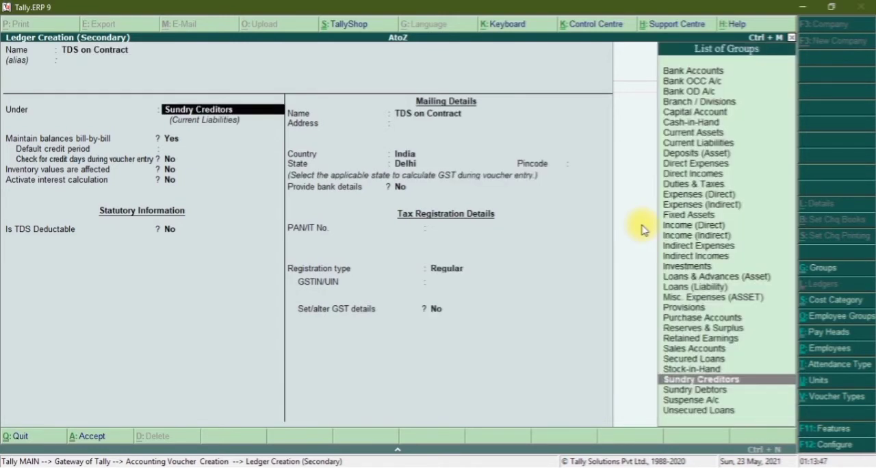
Place the TDS on Contract ledger under Duties & Taxes with TDS as its type of duty/tax.
{"action": "type", "text": "Dut"}
{"action": "key", "text": "Return"}
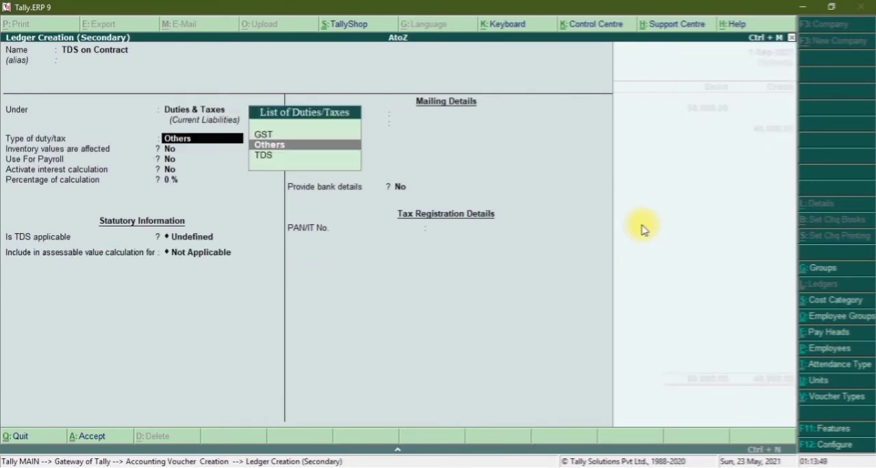
{"action": "key", "text": "Down"}
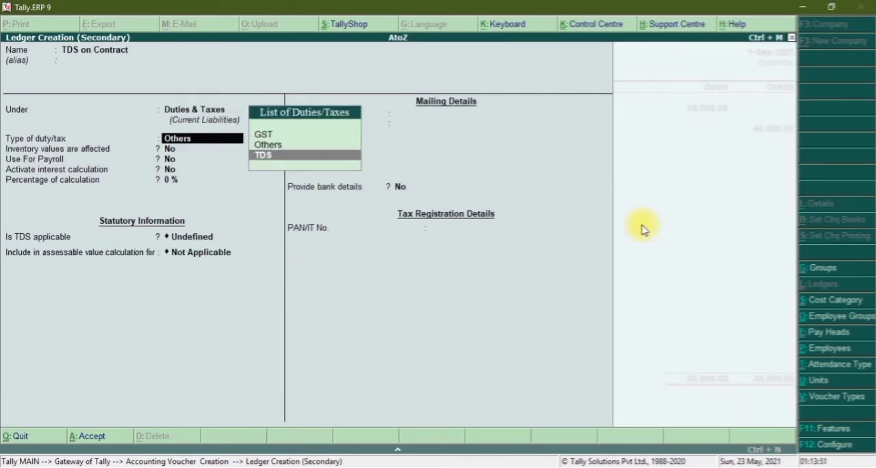
{"action": "key", "text": "Return"}
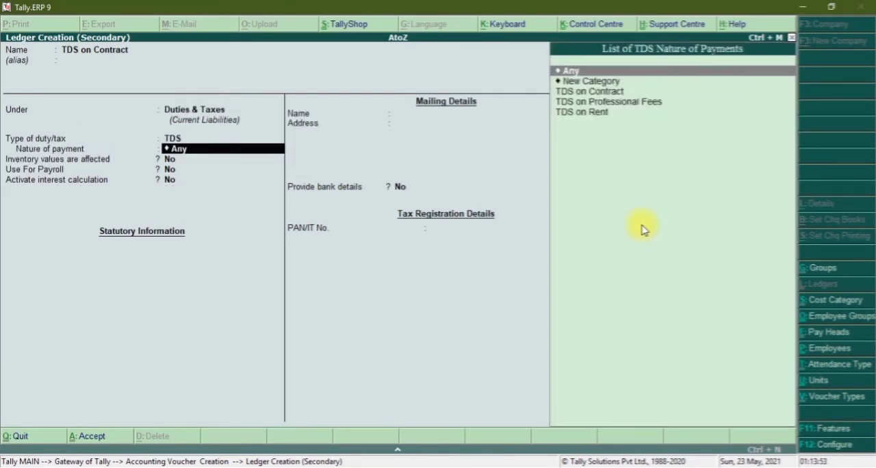
Set the ledger's nature of payment to TDS on Contract and save the ledger.
{"action": "key", "text": "Down"}
{"action": "key", "text": "Down"}
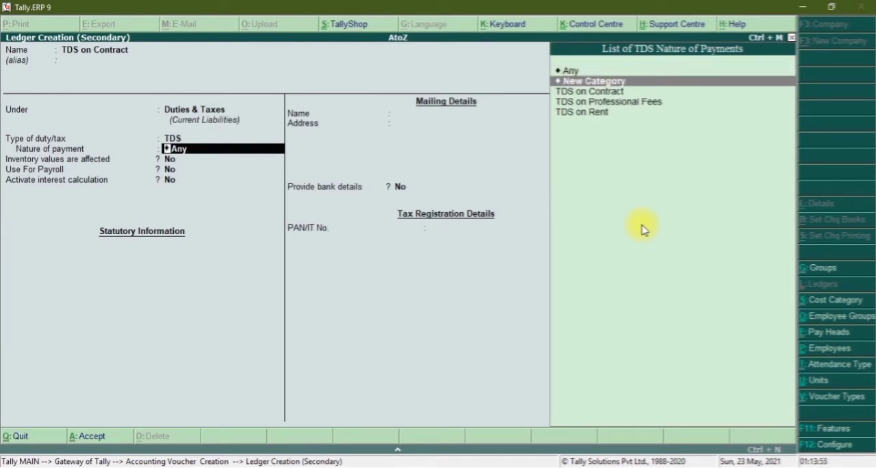
{"action": "key", "text": "Return"}
{"action": "key", "text": "Return"}
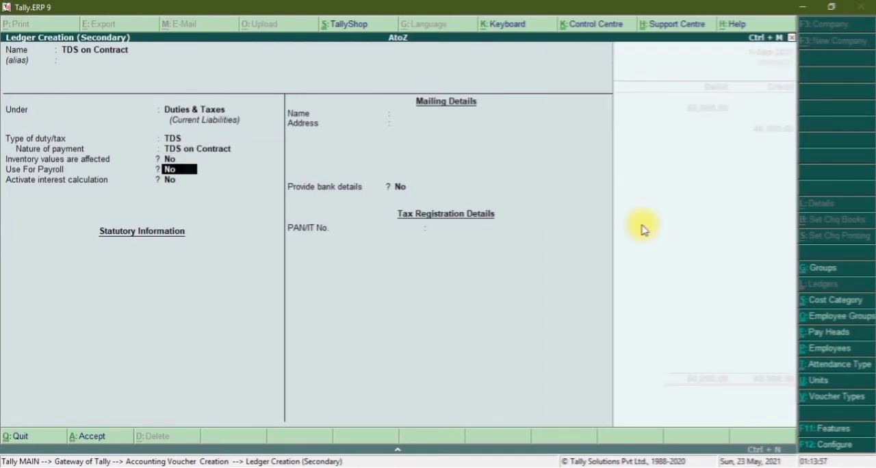
{"action": "key", "text": "Return"}
{"action": "key", "text": "ctrl+a"}
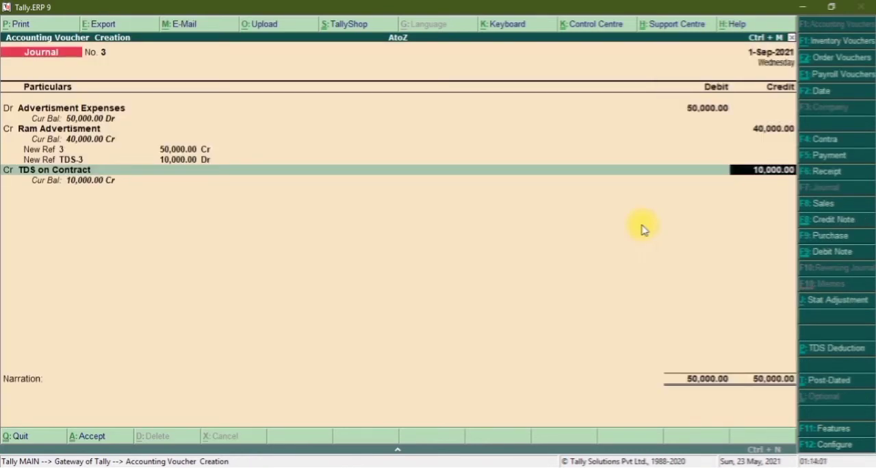
Credit TDS on Contract with 10,000 and save the journal voucher without a narration.
{"action": "key", "text": "Return"}
{"action": "key", "text": "Return"}
{"action": "key", "text": "Return"}
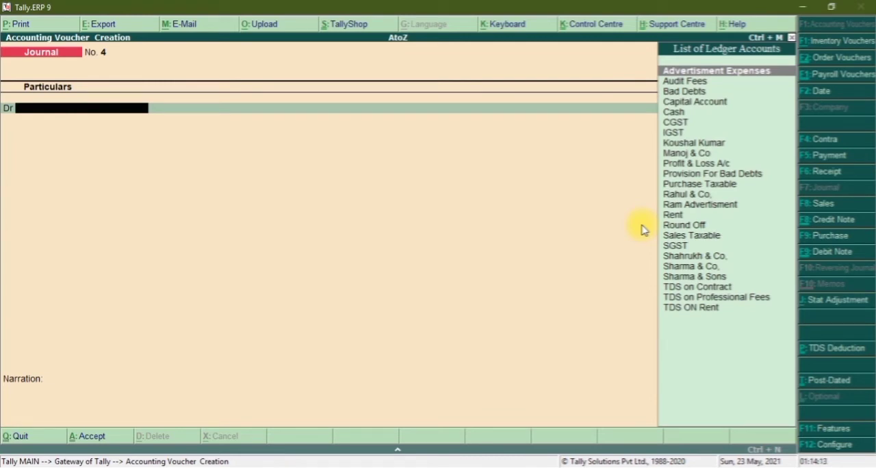
Leave the new journal entry, start a payment voucher and debit Sharma & Sons with 32,000.
{"action": "key", "text": "Escape"}
{"action": "key", "text": "Return"}
{"action": "key", "text": "F5"}
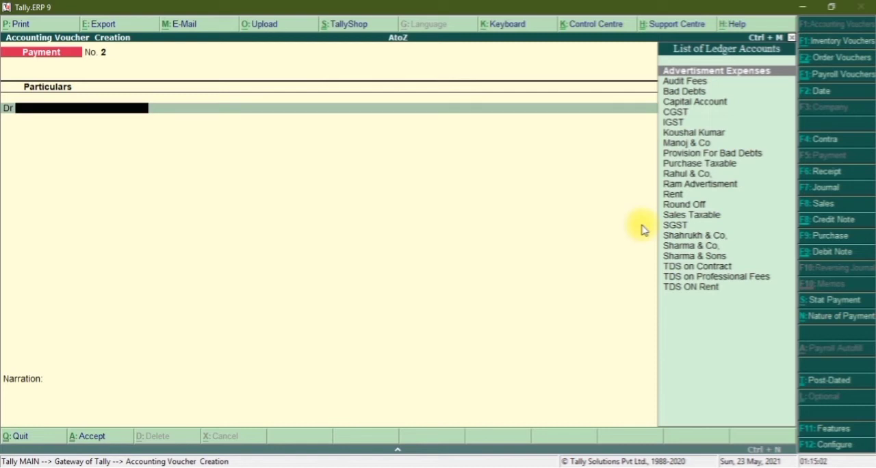
{"action": "type", "text": "Shar"}
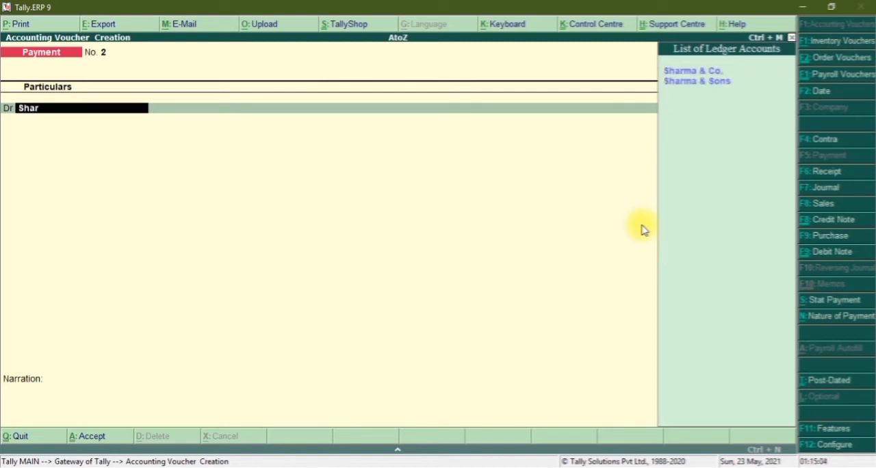
{"action": "key", "text": "Down"}
{"action": "key", "text": "Return"}
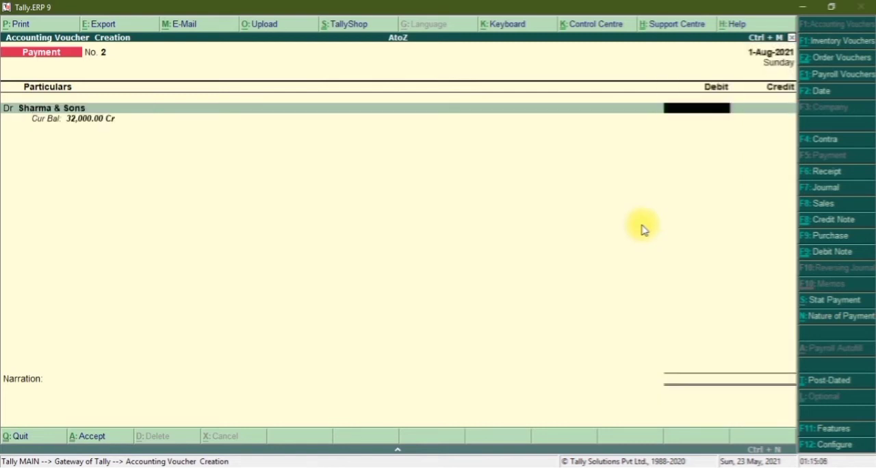
{"action": "type", "text": "32000"}
{"action": "key", "text": "Return"}
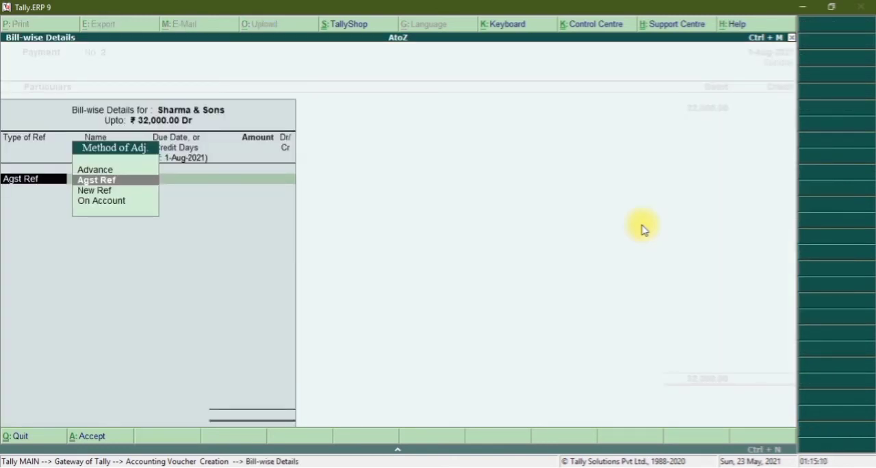
Adjust the 32,000 debit to Sharma & Sons against pending bill 2.
{"action": "key", "text": "Return"}
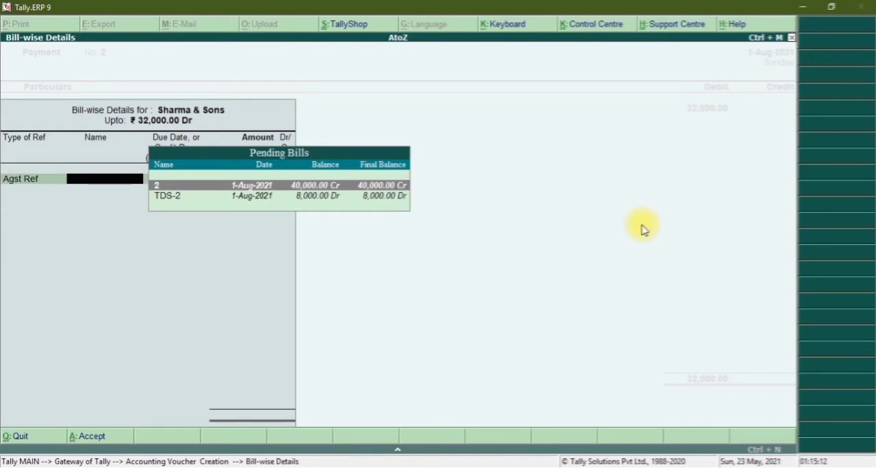
{"action": "key", "text": "Return"}
{"action": "key", "text": "Return"}
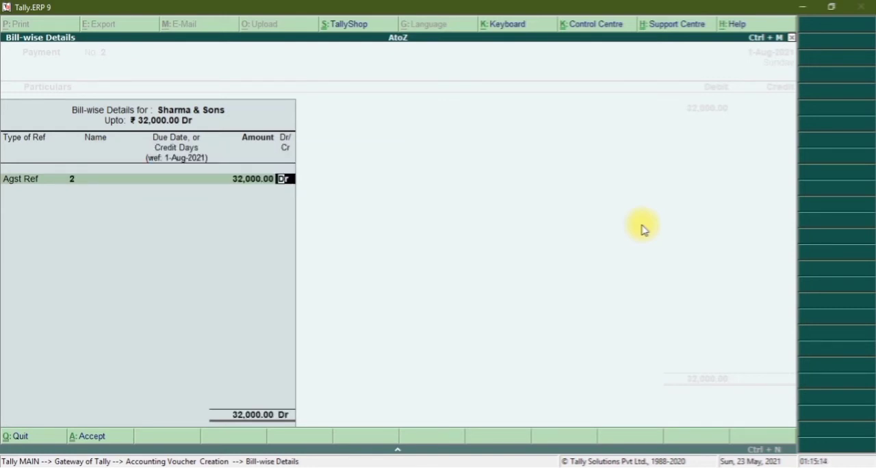
{"action": "key", "text": "Return"}
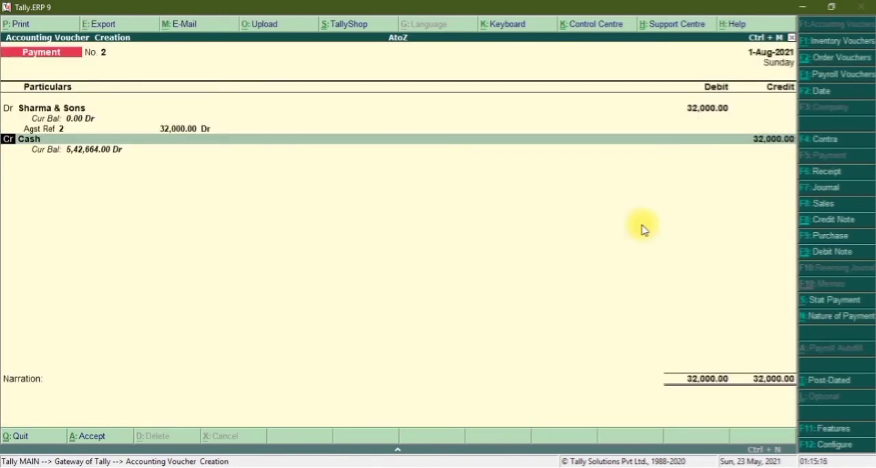
Add a second debit line to the payment voucher for Ram Advertisment with 40,000.
{"action": "key", "text": "d"}
{"action": "key", "text": "Return"}
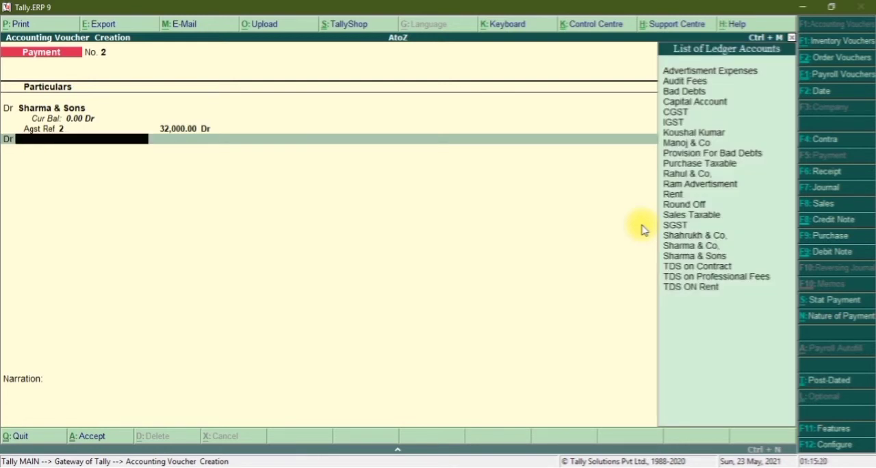
{"action": "type", "text": "Ram"}
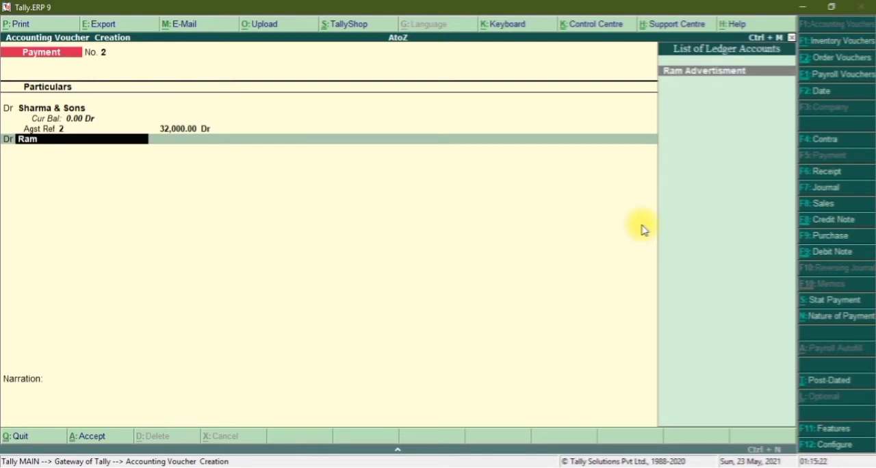
{"action": "key", "text": "Return"}
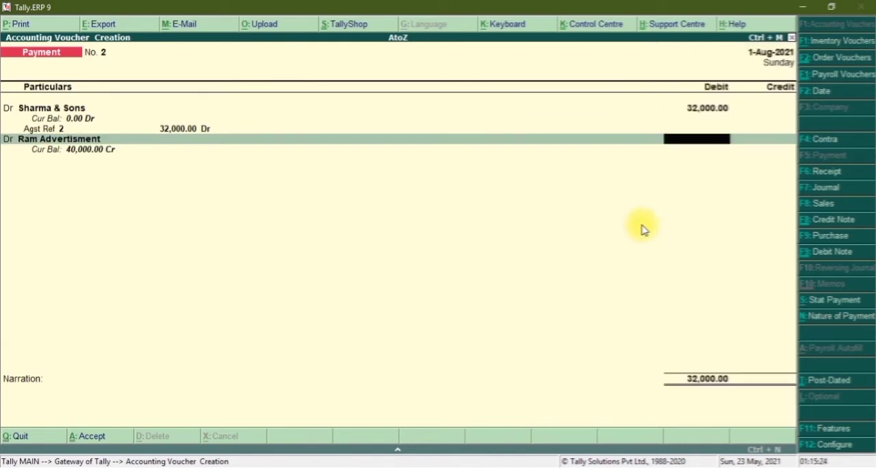
{"action": "type", "text": "40,000"}
{"action": "key", "text": "Return"}
Adjust the 40,000 debit to Ram Advertisment against pending bill 3.
{"action": "key", "text": "Return"}
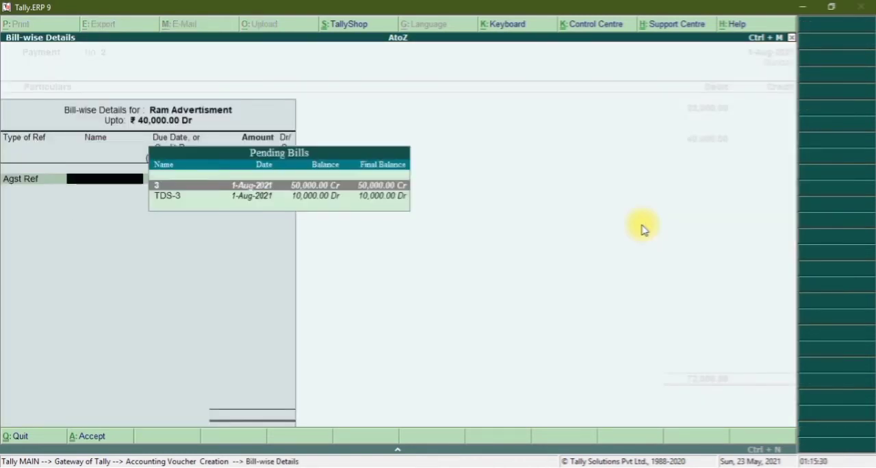
{"action": "key", "text": "Return"}
Credit Cash with 72,000 and save the payment voucher without a narration.
{"action": "key", "text": "Return"}
{"action": "key", "text": "Return"}
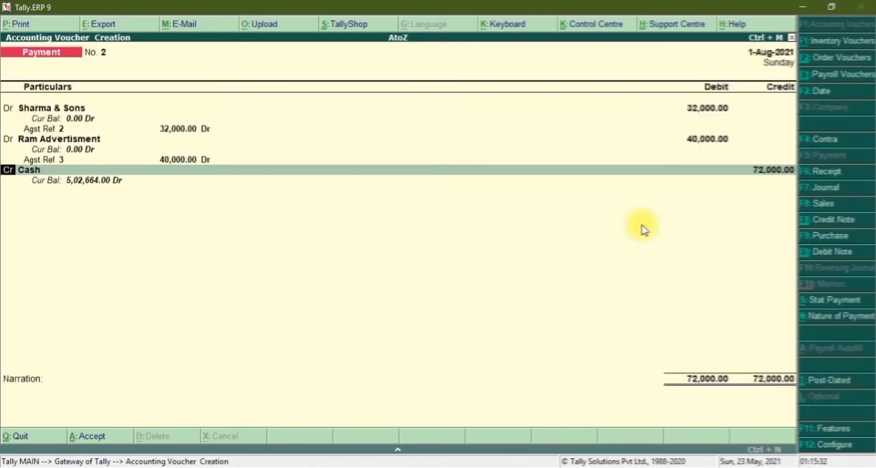
{"action": "key", "text": "Return"}
{"action": "key", "text": "Return"}
{"action": "key", "text": "Return"}
{"action": "key", "text": "Return"}
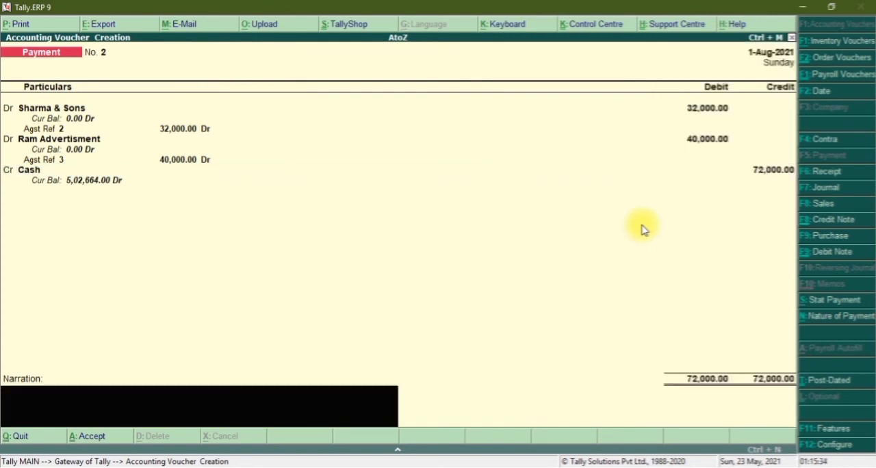
{"action": "key", "text": "Return"}
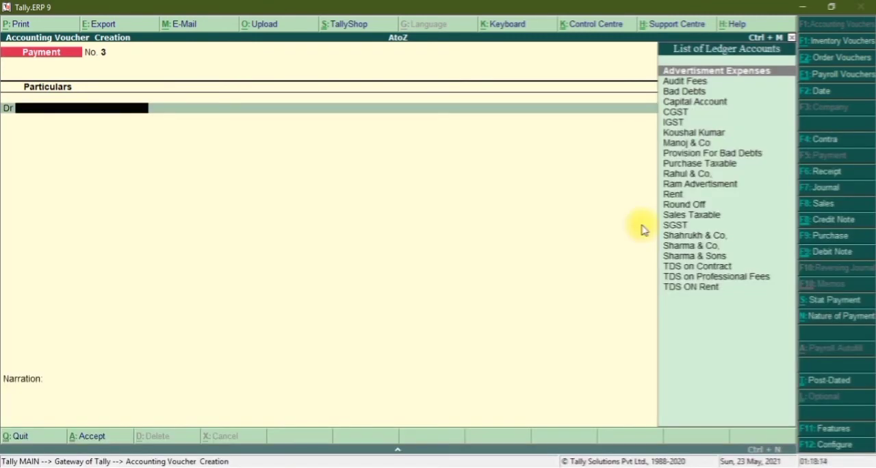
Set the date of the new payment voucher to 1-Sep-2021.
{"action": "key", "text": "F2"}
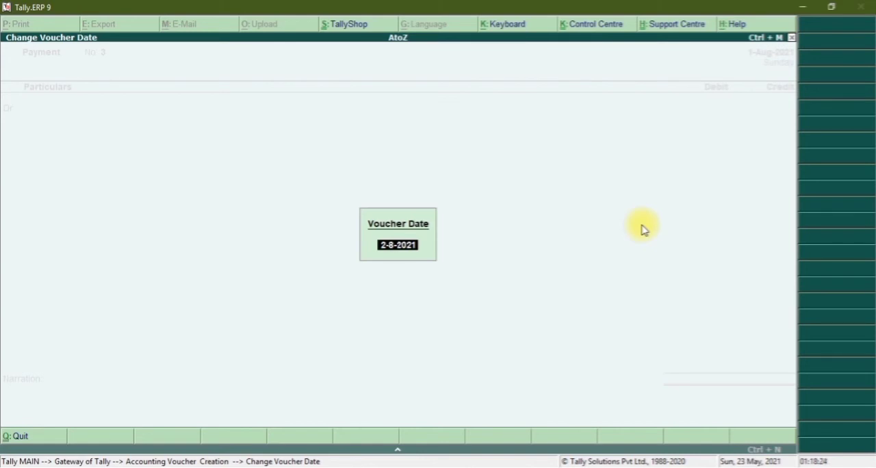
{"action": "key", "text": "BackSpace"}
{"action": "type", "text": "1-9"}
{"action": "key", "text": "Return"}
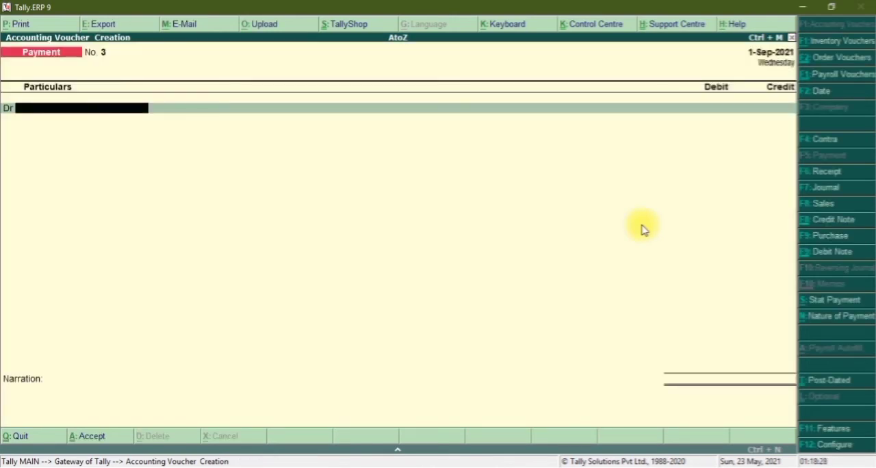
Start a TDS statutory payment for the period 1-Aug-2021 to 31-Aug-2021, with 31-8-2021 as the deducted till date.
{"action": "key", "text": "alt+s"}
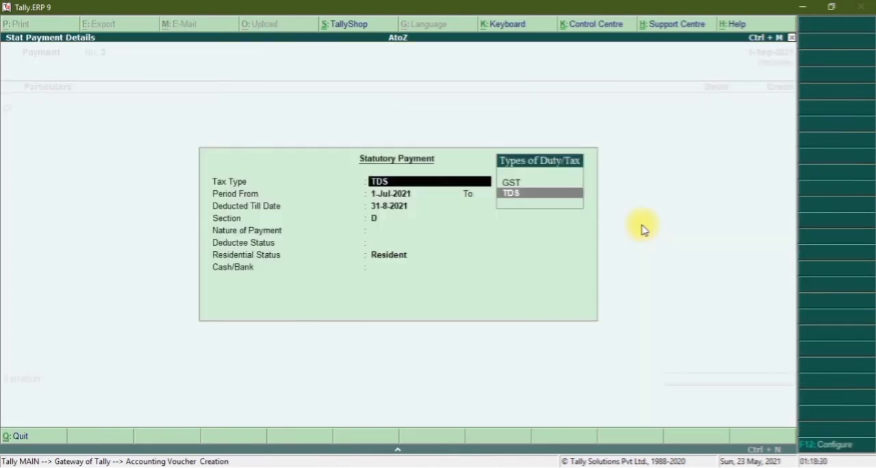
{"action": "key", "text": "Return"}
{"action": "type", "text": "1-aug"}
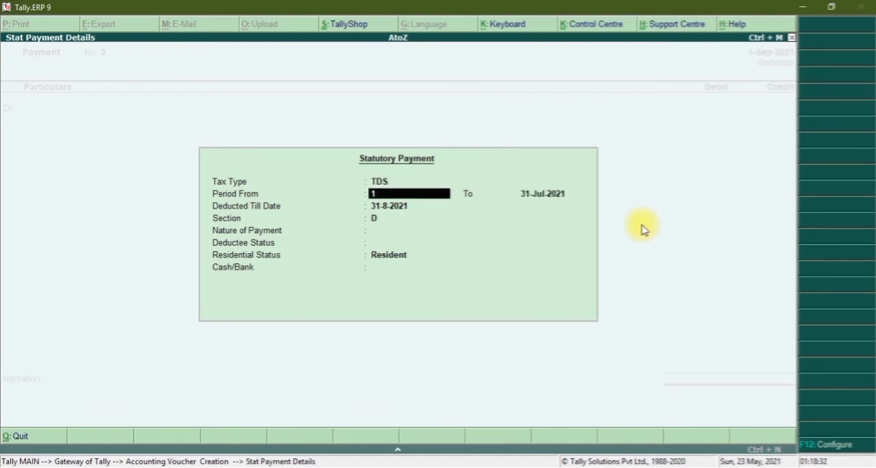
{"action": "key", "text": "Return"}
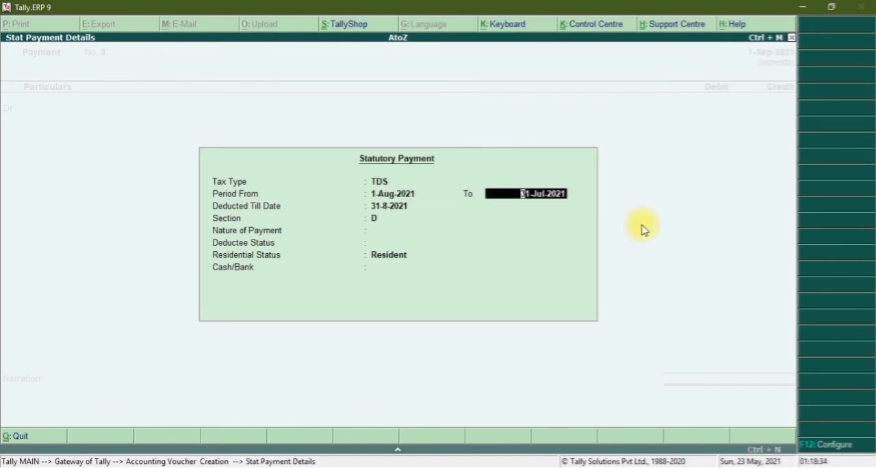
{"action": "type", "text": "31-aug"}
{"action": "key", "text": "Return"}
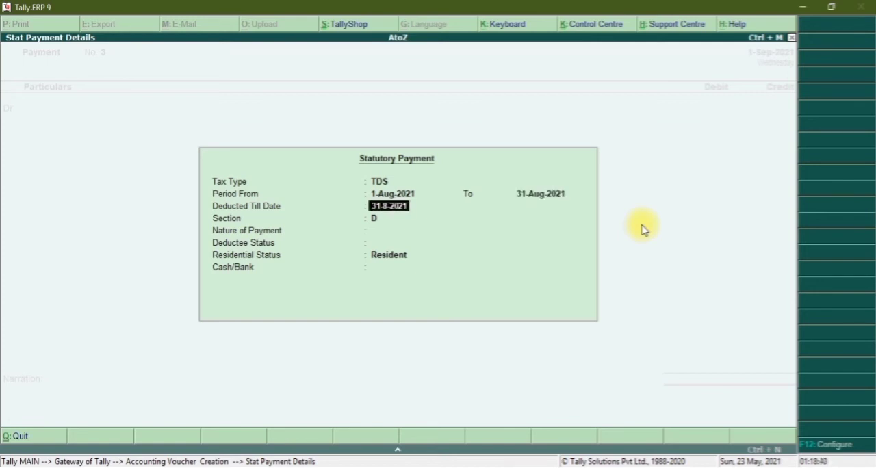
{"action": "type", "text": "31-aug-"}
{"action": "type", "text": "2"}
{"action": "type", "text": "1"}
{"action": "key", "text": "Return"}
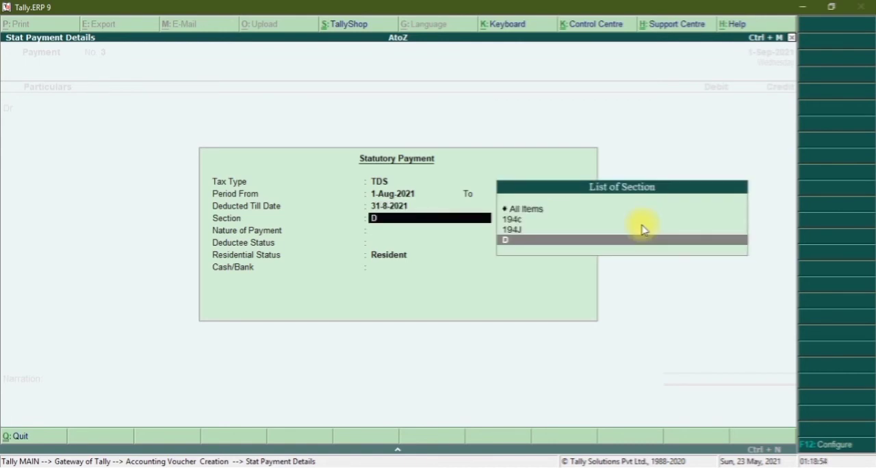
Choose section 194J and TDS on Professional Fees as the nature of payment.
{"action": "key", "text": "Up"}
{"action": "key", "text": "Up"}
{"action": "key", "text": "Down"}
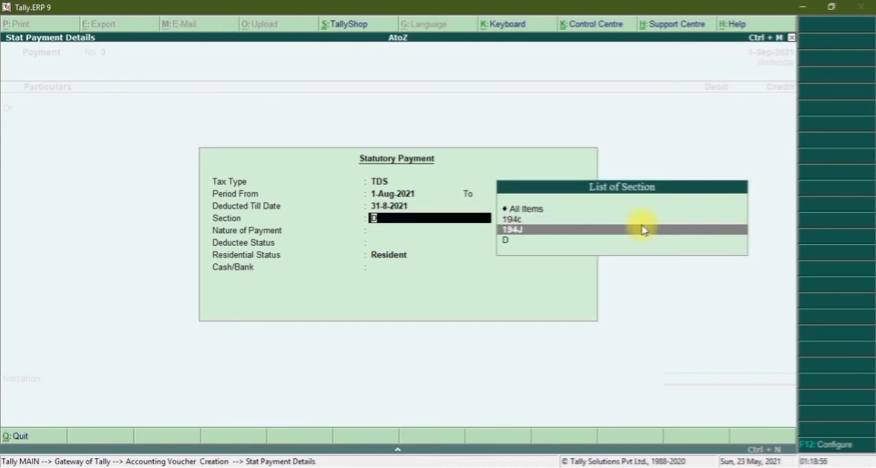
{"action": "key", "text": "Return"}
{"action": "left_click", "coordinate": [643, 229]}
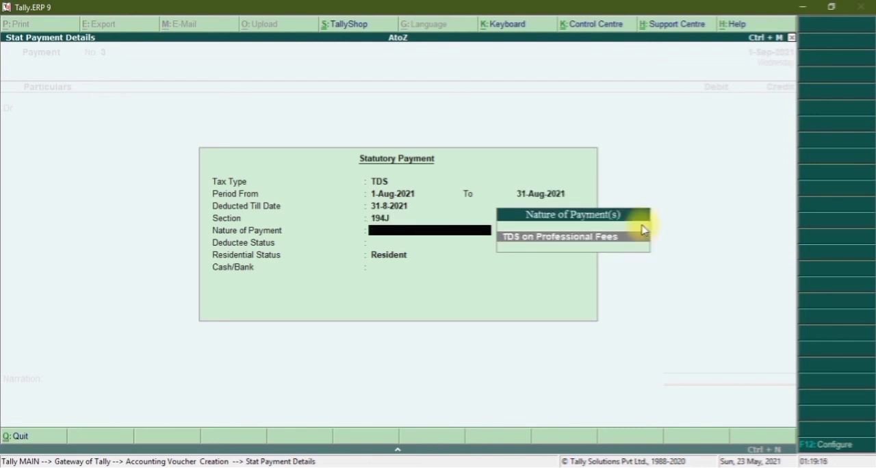
{"action": "key", "text": "Return"}
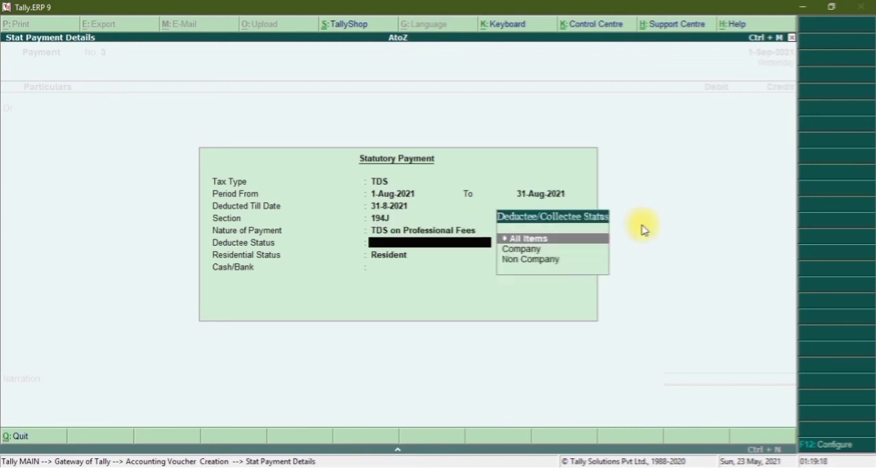
Set the deductee status to Non Company, pay the professional fees TDS from Cash and save the voucher without a narration.
{"action": "key", "text": "Down"}
{"action": "key", "text": "Down"}
{"action": "key", "text": "Return"}
{"action": "key", "text": "Return"}
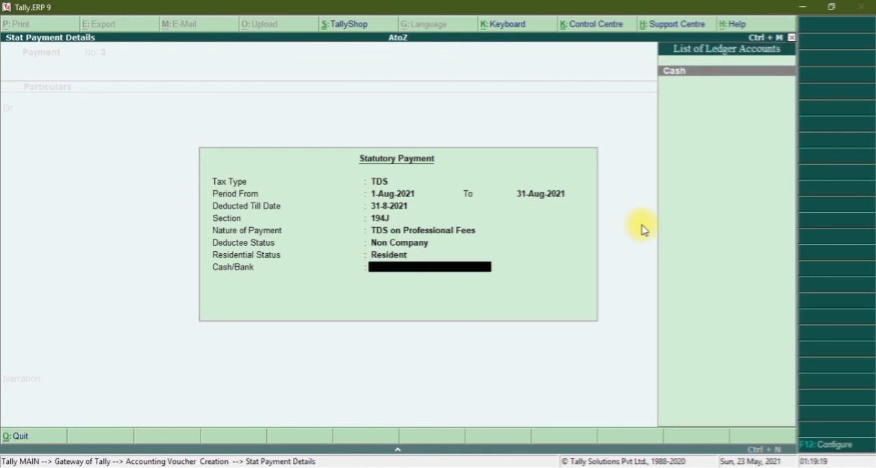
{"action": "key", "text": "Return"}
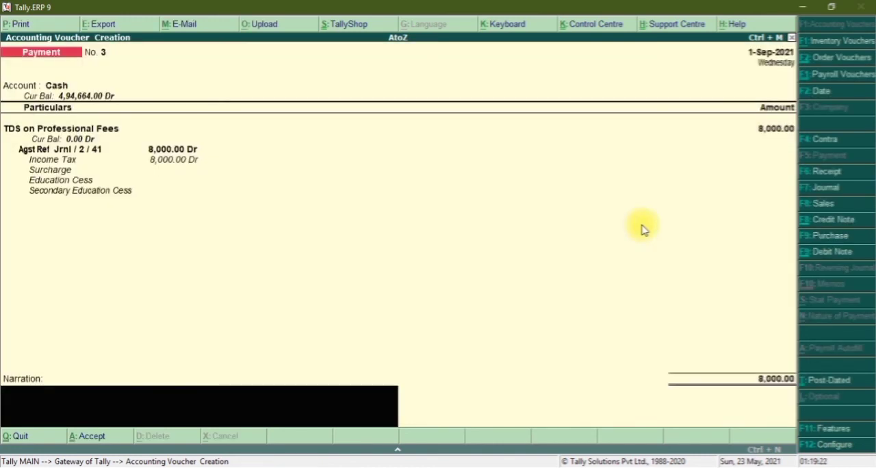
{"action": "key", "text": "Return"}
{"action": "key", "text": "Return"}
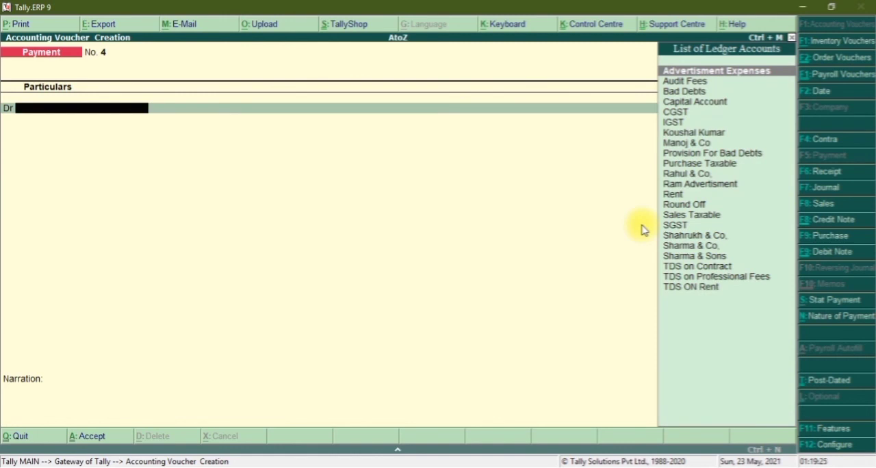
Start another TDS statutory payment for 1-Aug-2021 to 31-Aug-2021 under section 194c with nature of payment TDS on Contract.
{"action": "key", "text": "alt+s"}
{"action": "key", "text": "Down"}
{"action": "key", "text": "Return"}
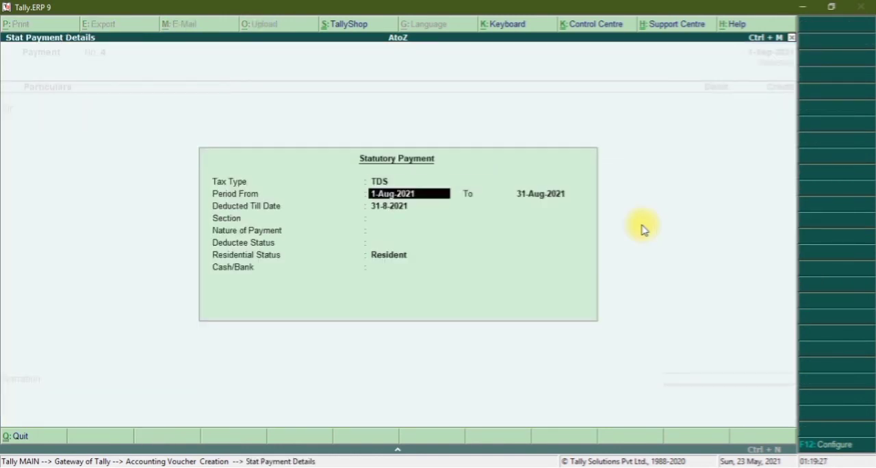
{"action": "key", "text": "Return"}
{"action": "key", "text": "Return"}
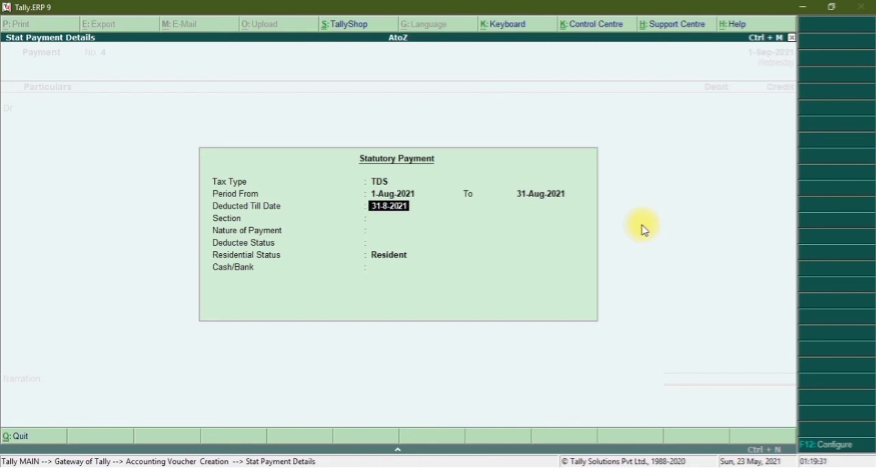
{"action": "key", "text": "Return"}
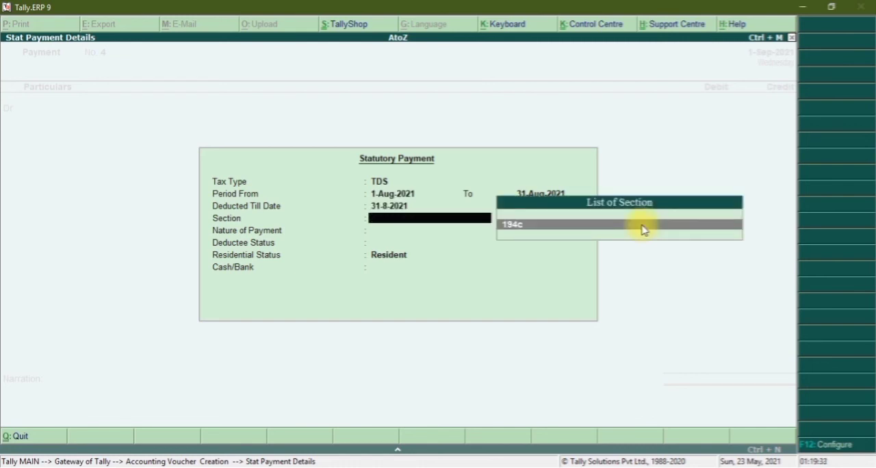
{"action": "key", "text": "Return"}
Set the deductee status to Non Company, pay the contract TDS from Cash and save the voucher.
{"action": "key", "text": "Return"}
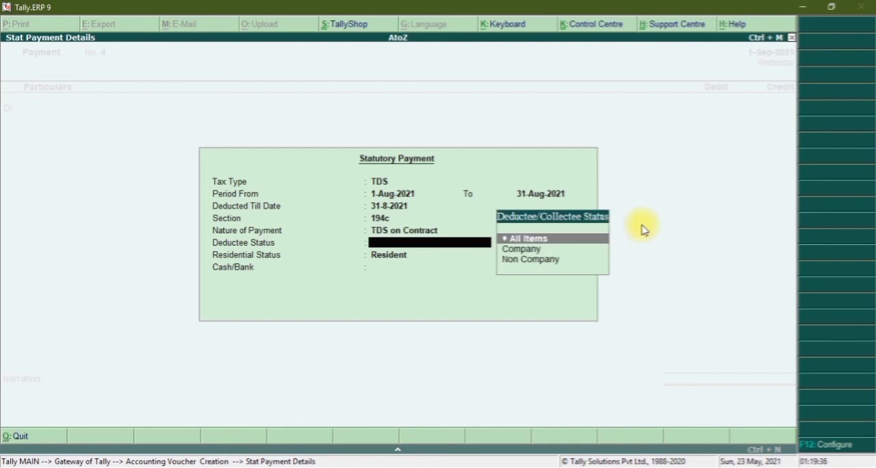
{"action": "key", "text": "Down"}
{"action": "key", "text": "Down"}
{"action": "key", "text": "Return"}
{"action": "key", "text": "Return"}
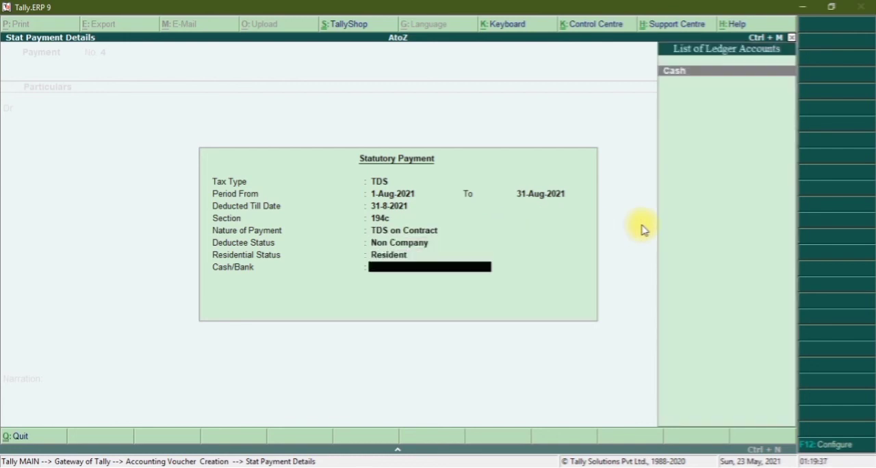
{"action": "key", "text": "Return"}
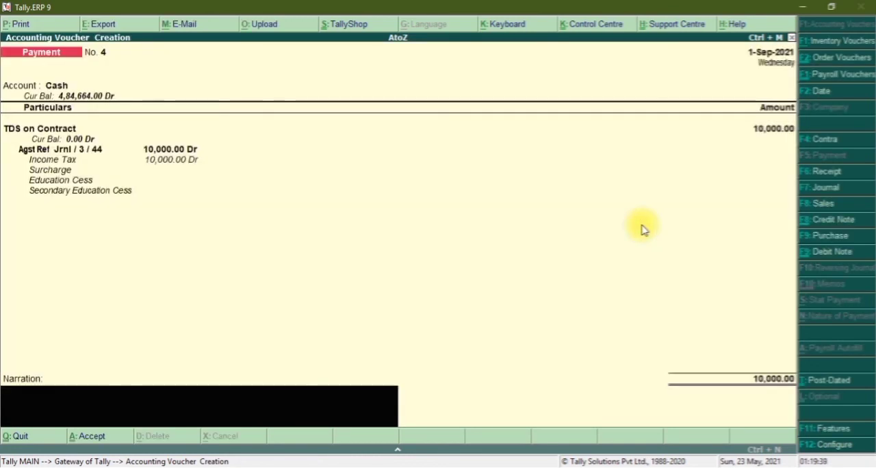
{"action": "key", "text": "ctrl+a"}
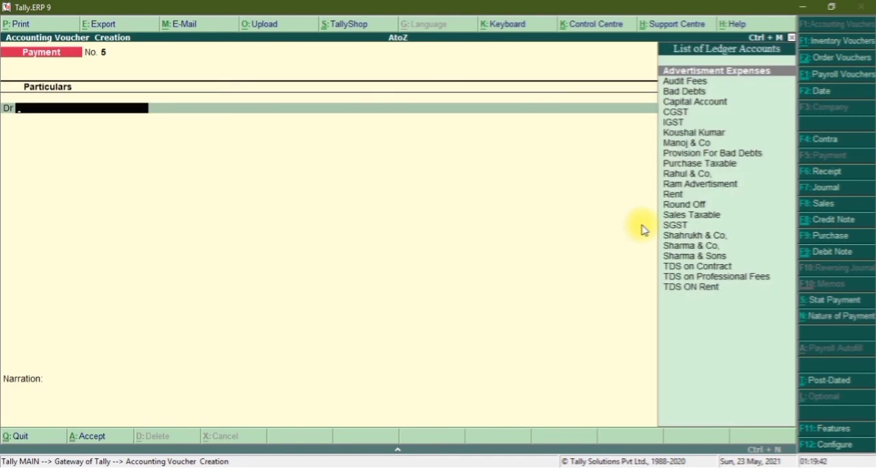
Leave the blank payment voucher and reopen the saved payment voucher for TDS on Contract.
{"action": "key", "text": "Escape"}
{"action": "key", "text": "Return"}
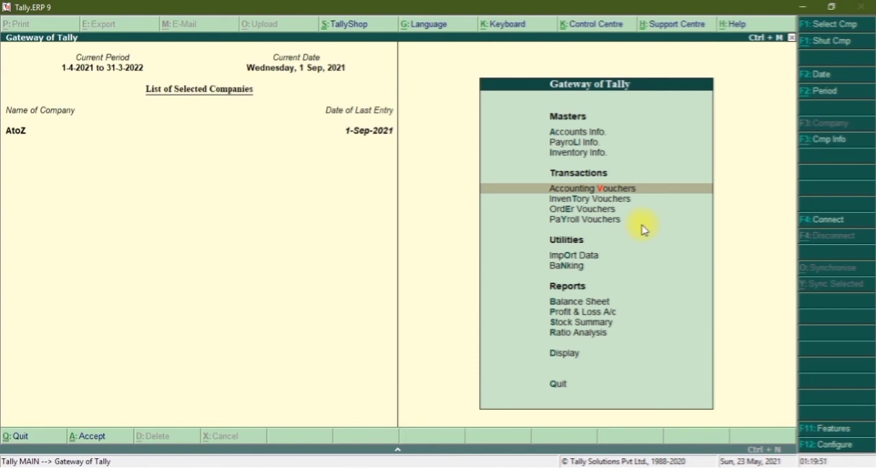
{"action": "key", "text": "Return"}
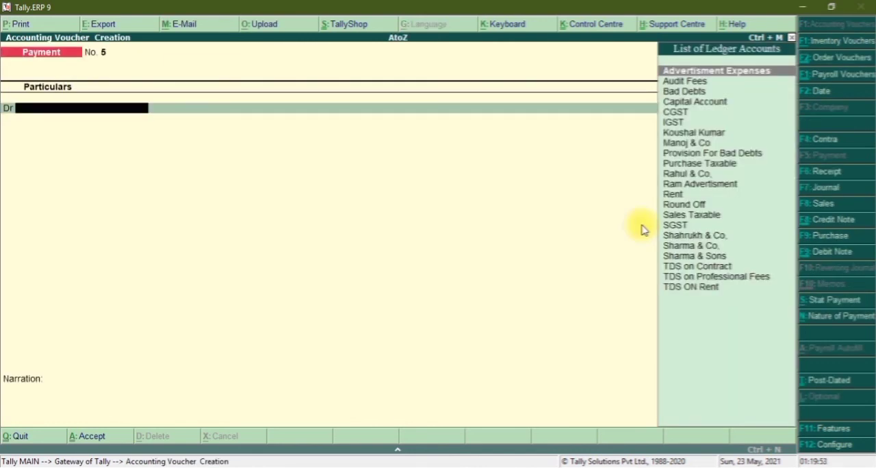
{"action": "key", "text": "Page_Up"}
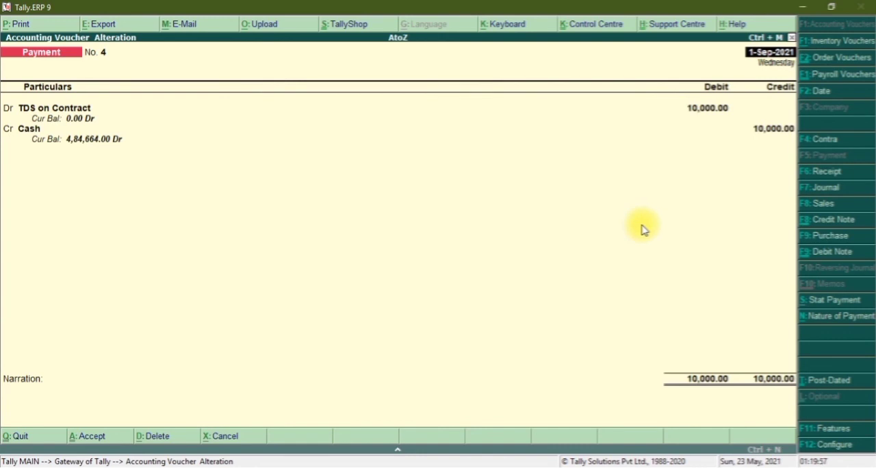
Preview the payment voucher as a TDS challan and read through its enlarged tax and payment details.
{"action": "key", "text": "alt+p"}
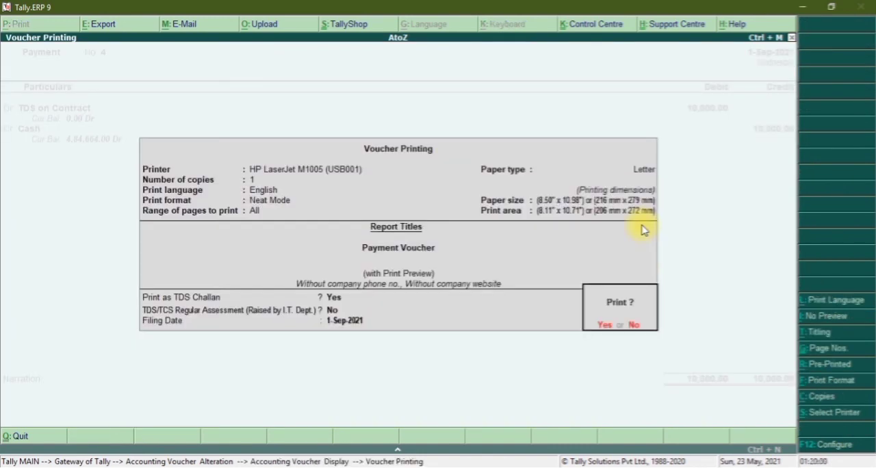
{"action": "key", "text": "Return"}
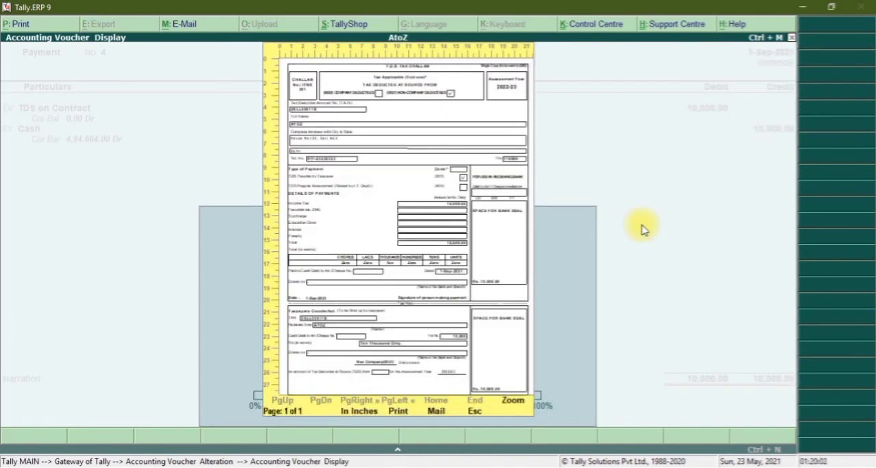
{"action": "key", "text": "Return"}
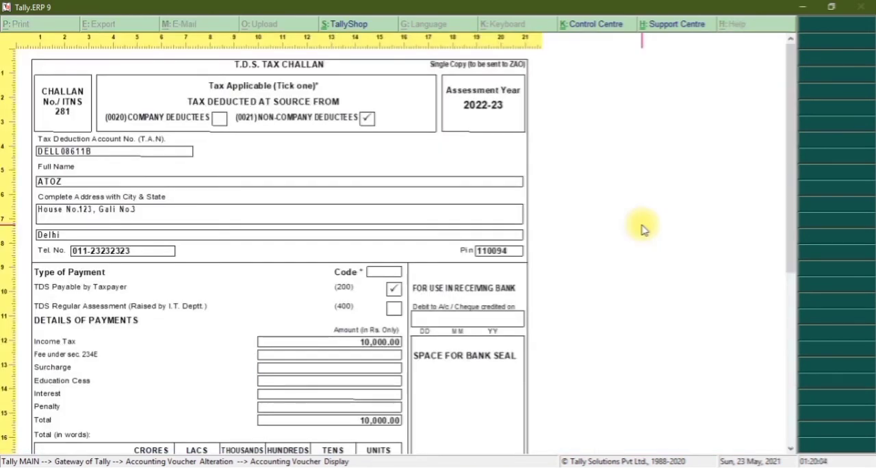
{"action": "scroll", "coordinate": [643, 230], "scroll_direction": "down", "scroll_amount": 2}
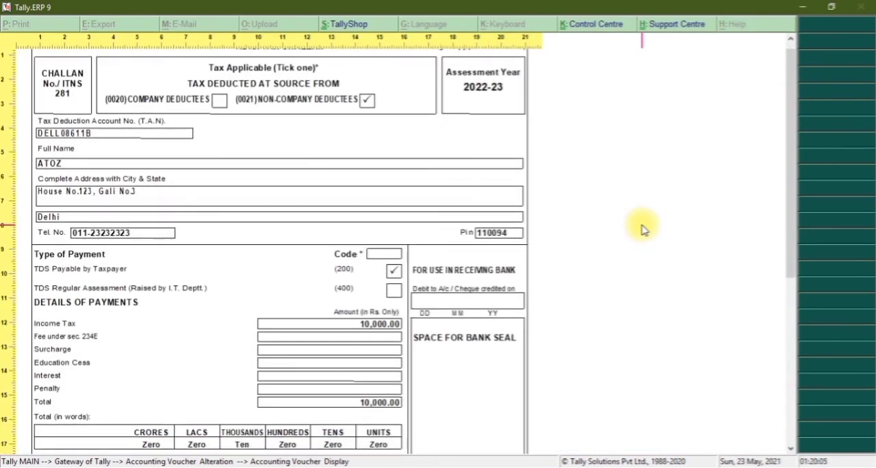
{"action": "scroll", "coordinate": [643, 230], "scroll_direction": "down", "scroll_amount": 3}
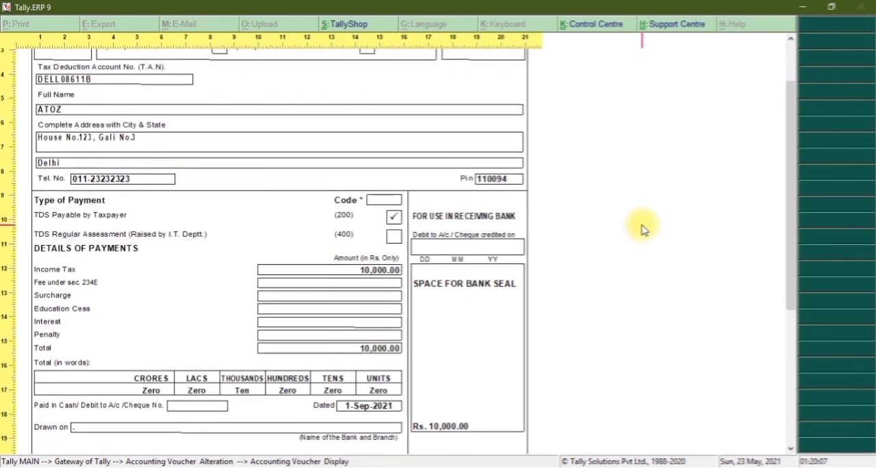